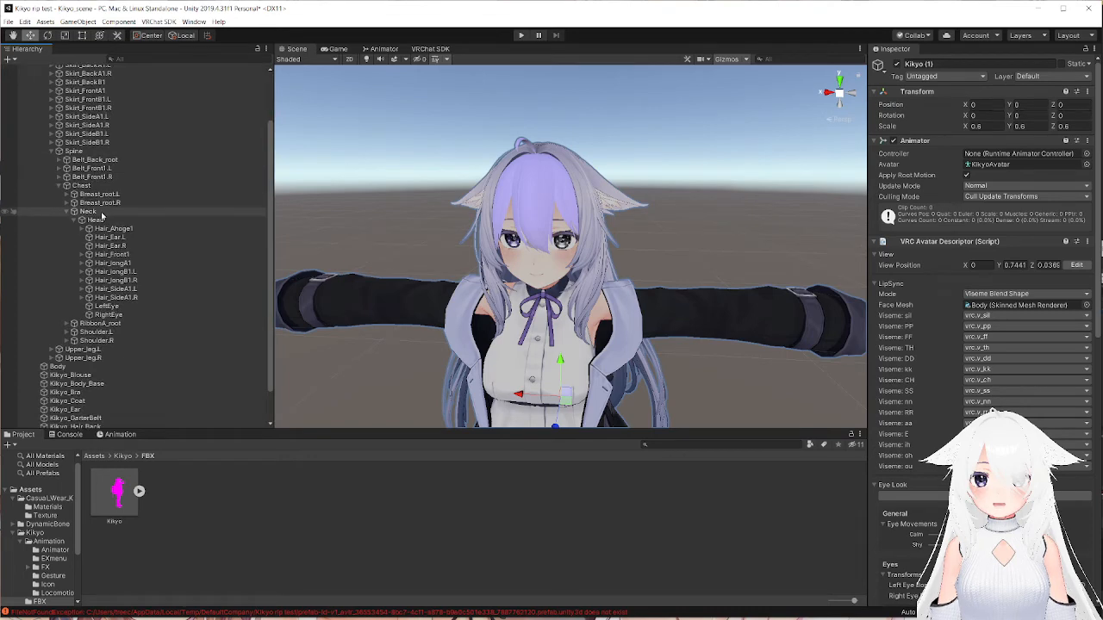
- Add a Dynamic Bone component to the Hair_Ear.L bone and assign Hair_Ear.L as its root
click(94, 220)
alt+drag(551, 259, 413, 252)
click(112, 237)
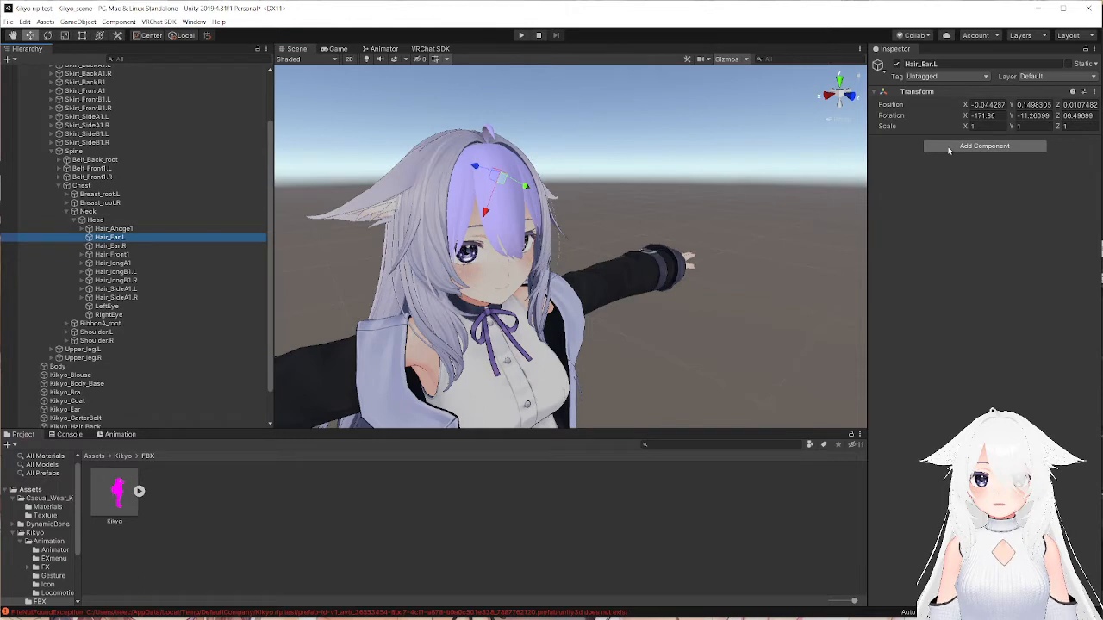
click(949, 148)
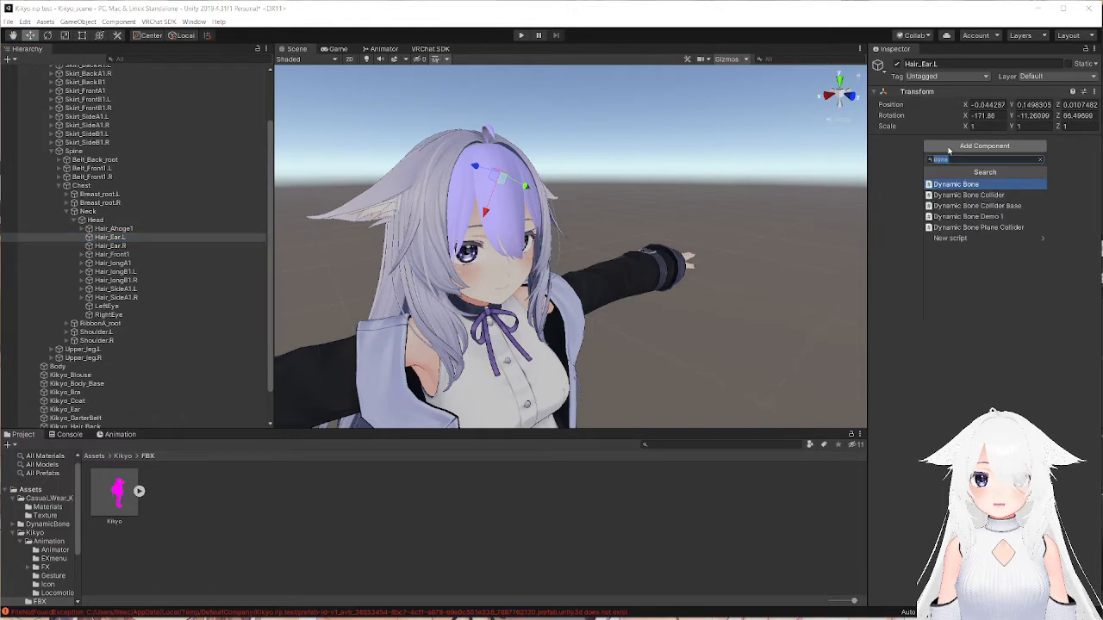
click(973, 186)
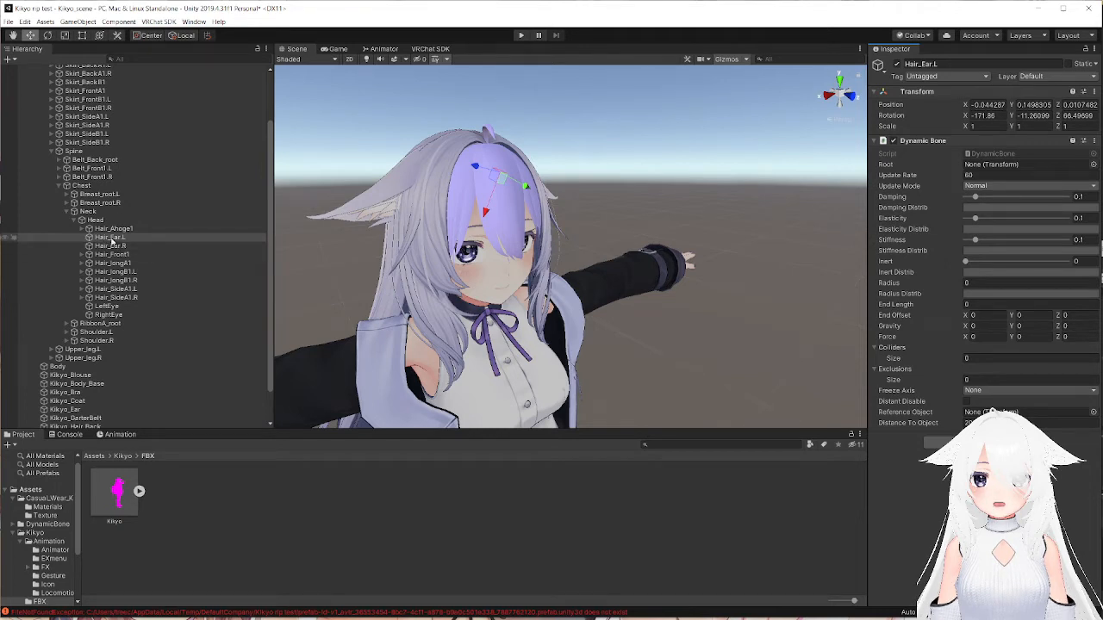
click(965, 164)
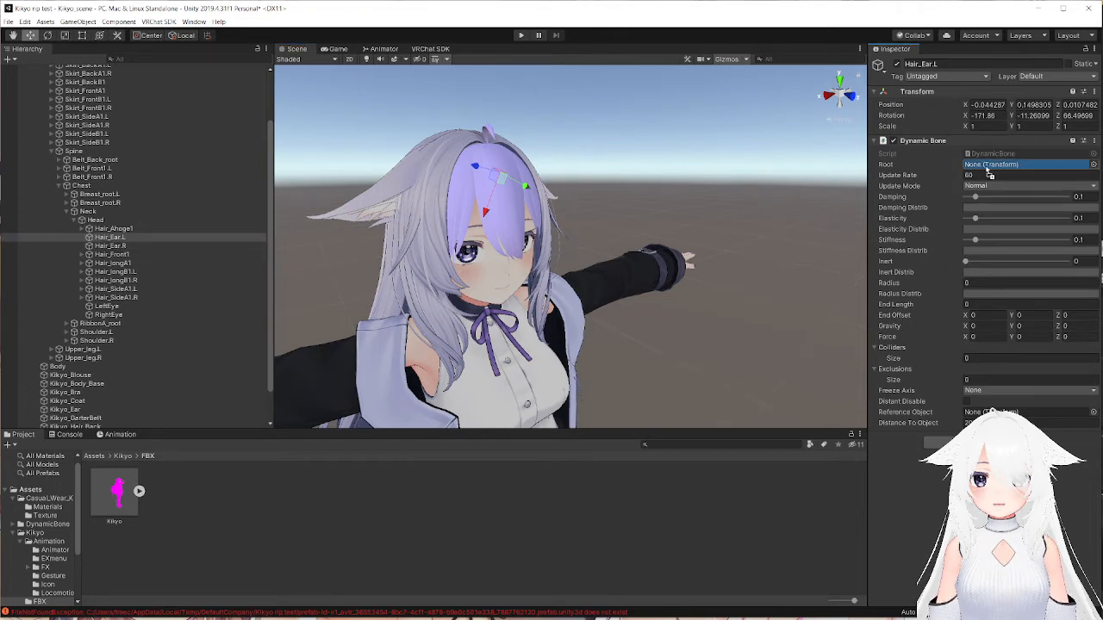
drag(987, 174, 985, 170)
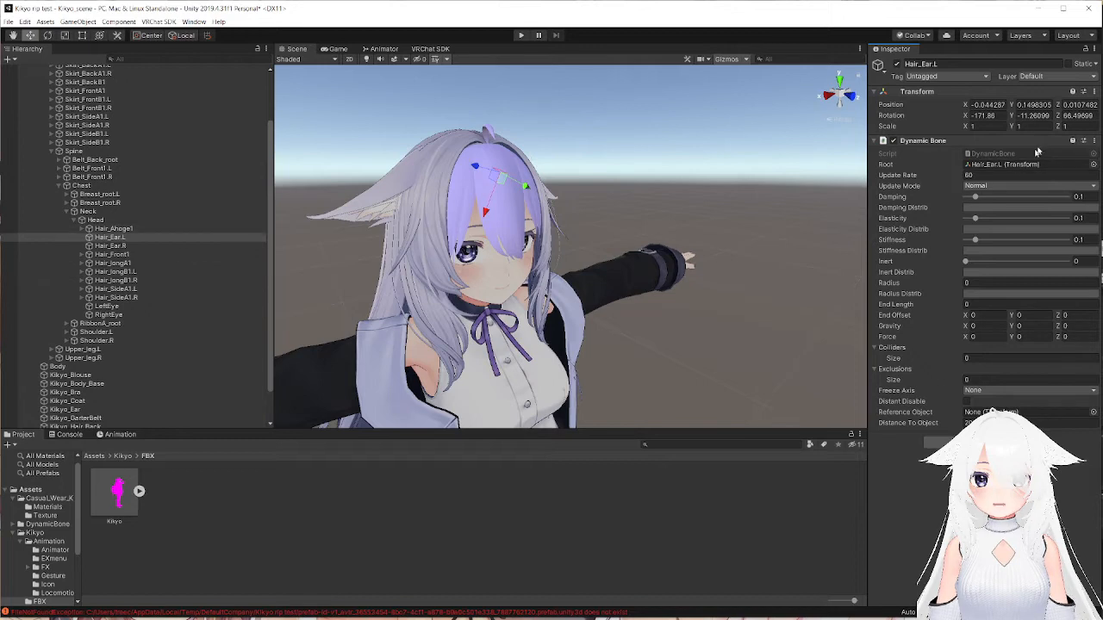
- Remove the Dynamic Bone component from the Hair_Ear.L bone
click(1094, 140)
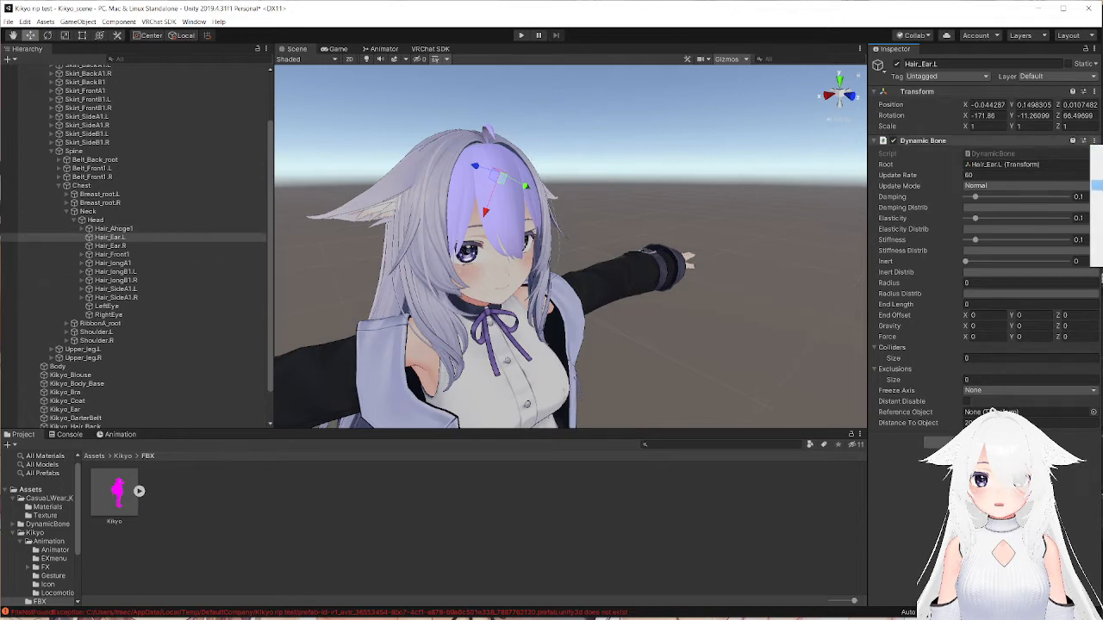
click(1096, 186)
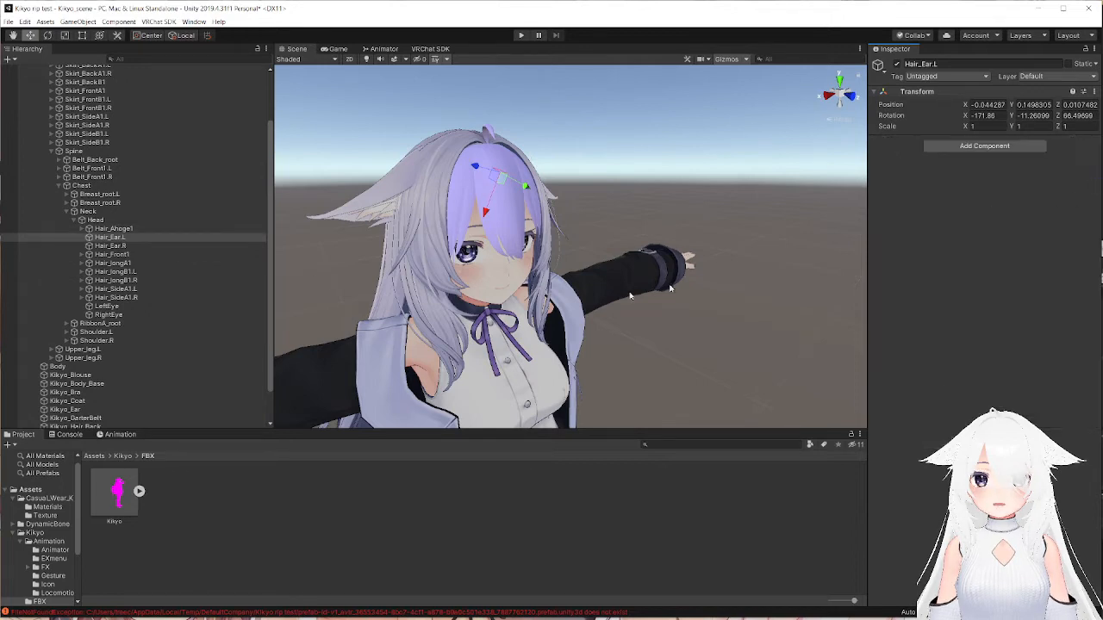
- Add a Dynamic Bone component to the Head bone and assign Head as its root
click(95, 220)
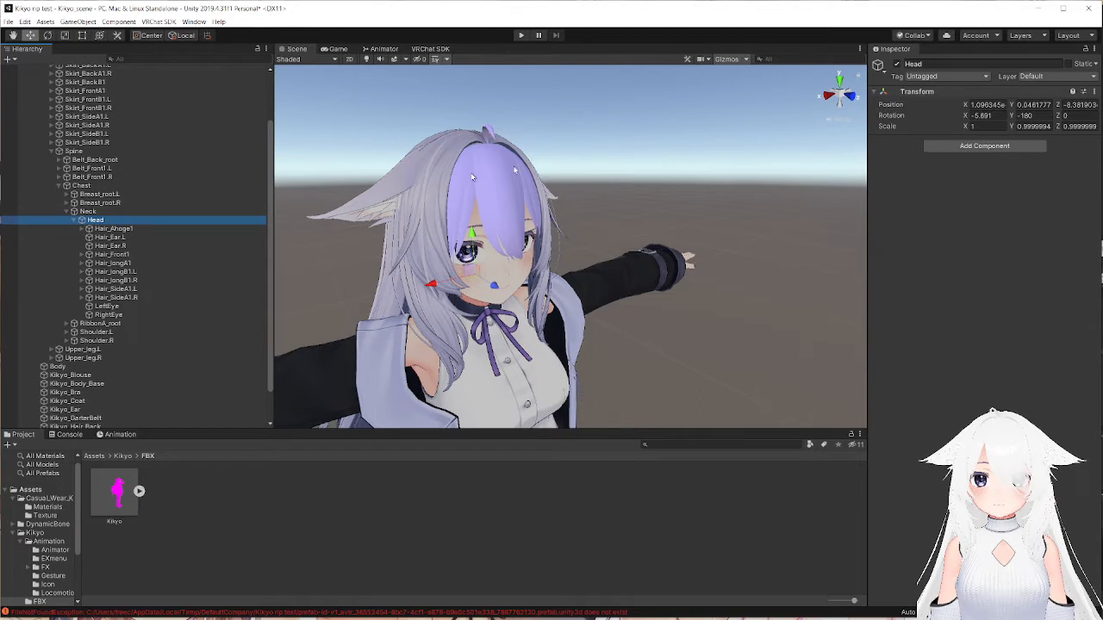
click(997, 146)
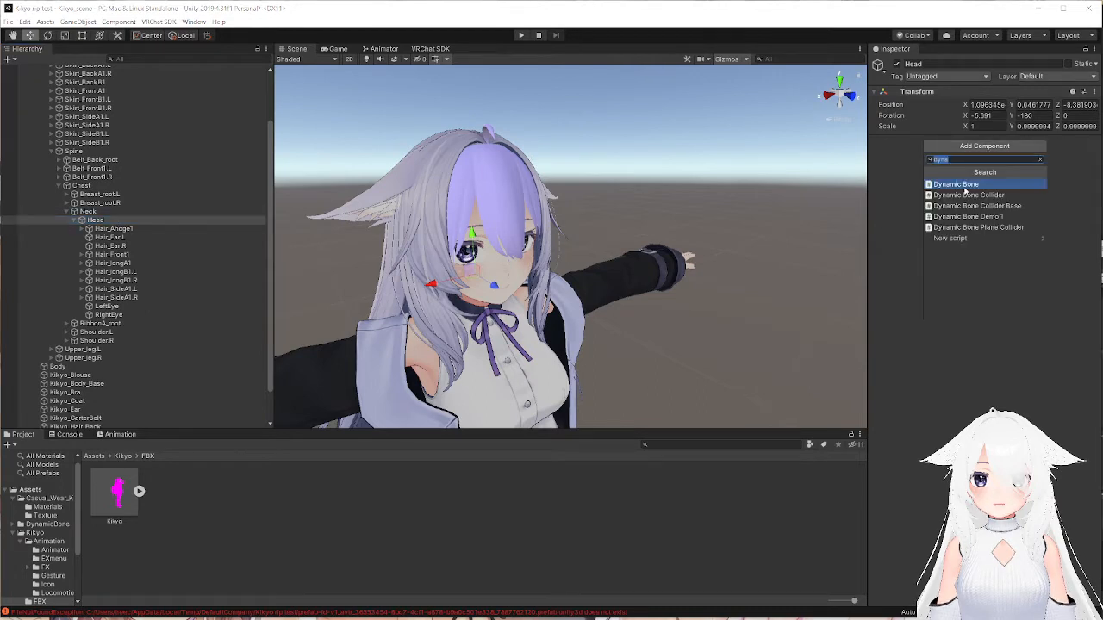
click(963, 189)
drag(185, 221, 1018, 165)
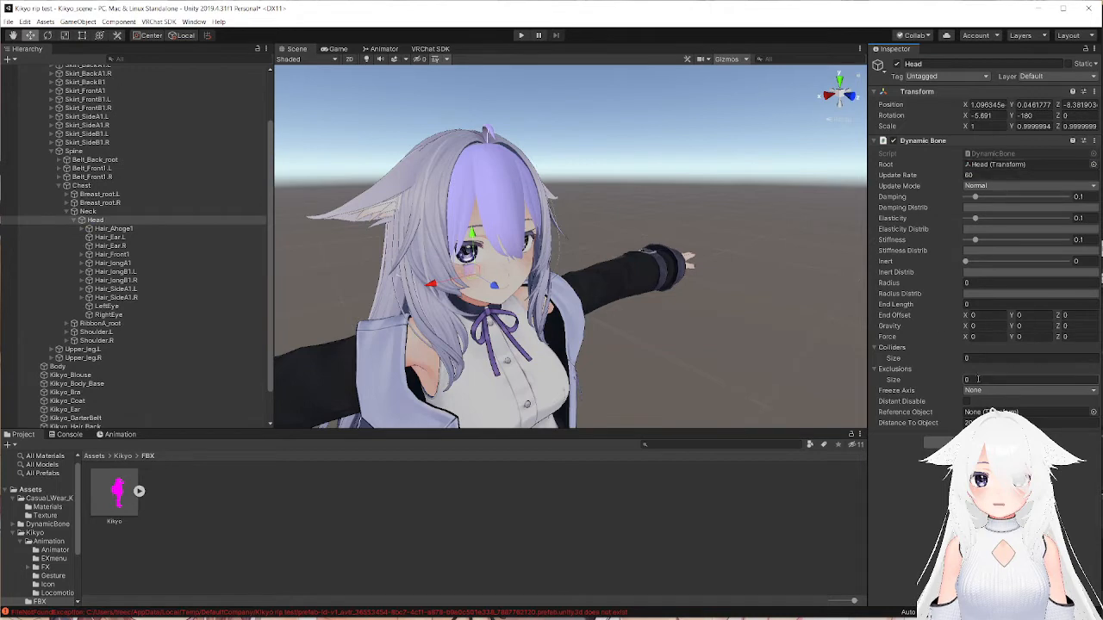
- Set the Head Dynamic Bone's exclusions size to 3 and assign Head, LeftEye and RightEye as the excluded transforms
text(1)
key(Return)
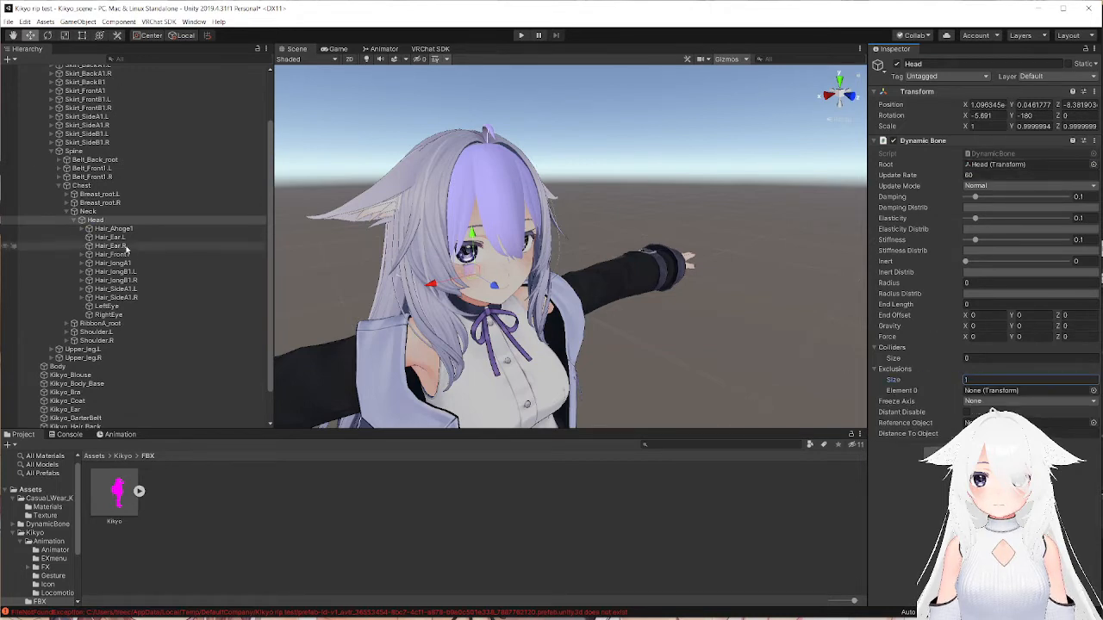
drag(94, 219, 1000, 391)
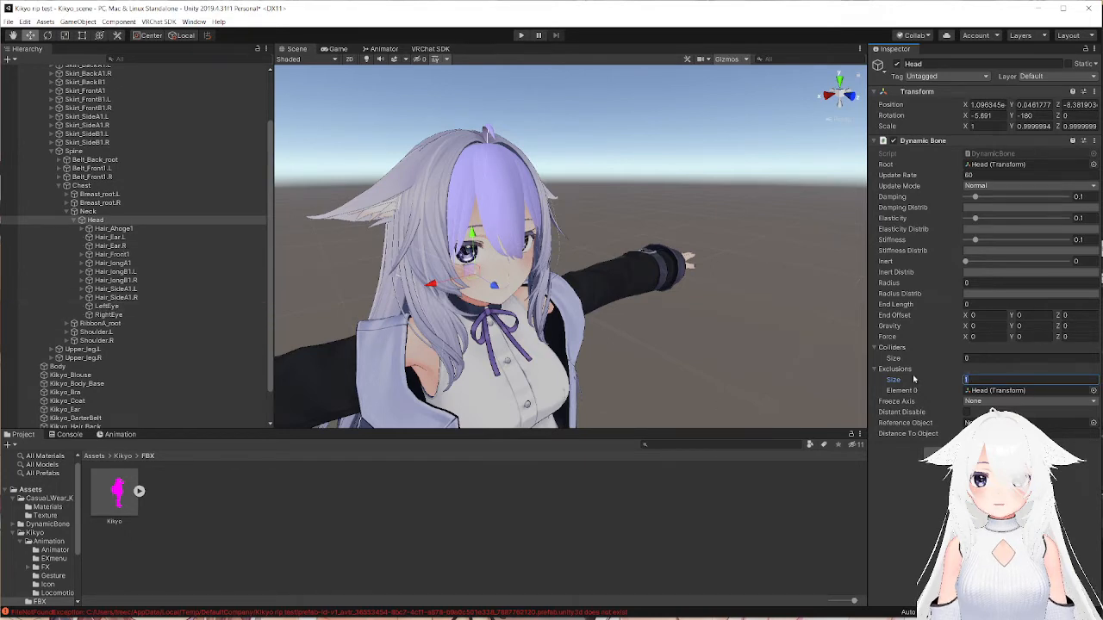
text(3)
key(Return)
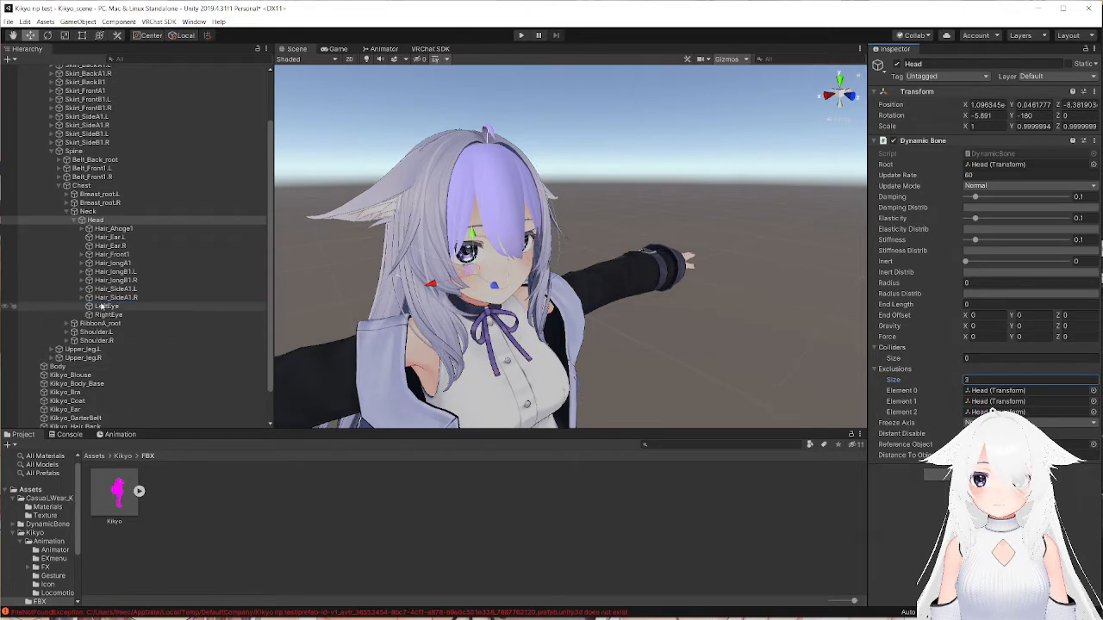
drag(858, 372, 987, 403)
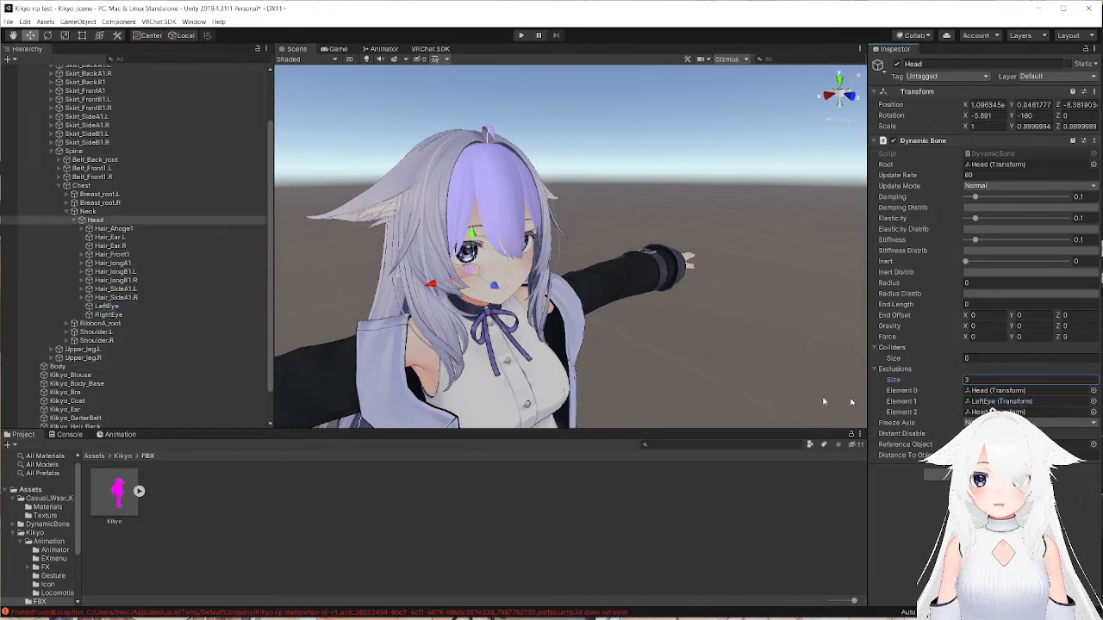
drag(110, 314, 1017, 412)
- Set the colliders size of the Head's Dynamic Bone to 2
click(969, 358)
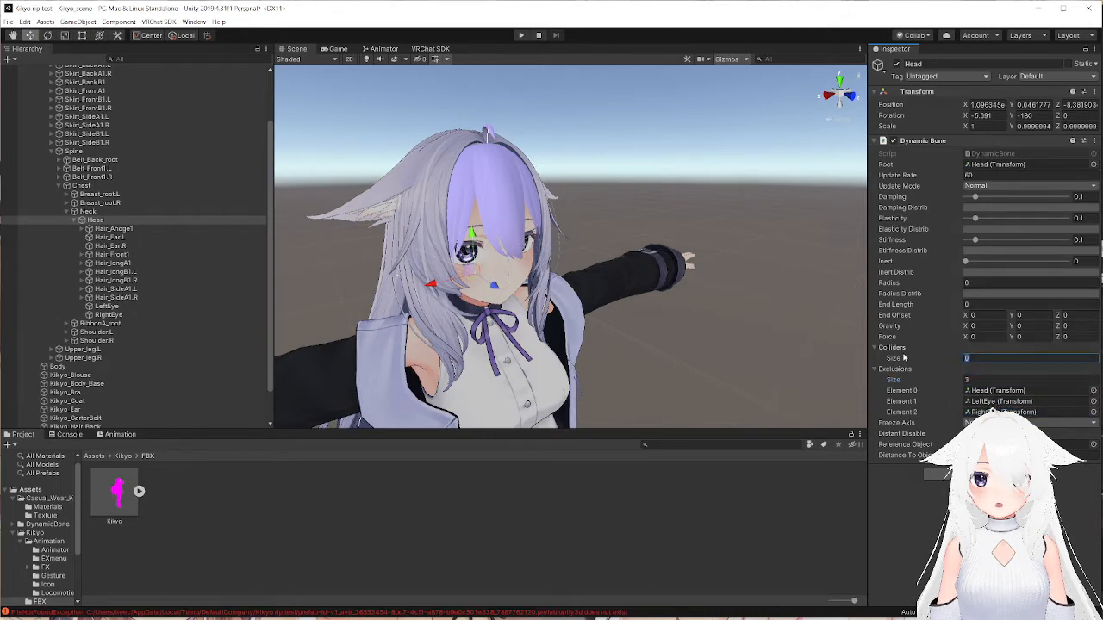
text(2)
key(Return)
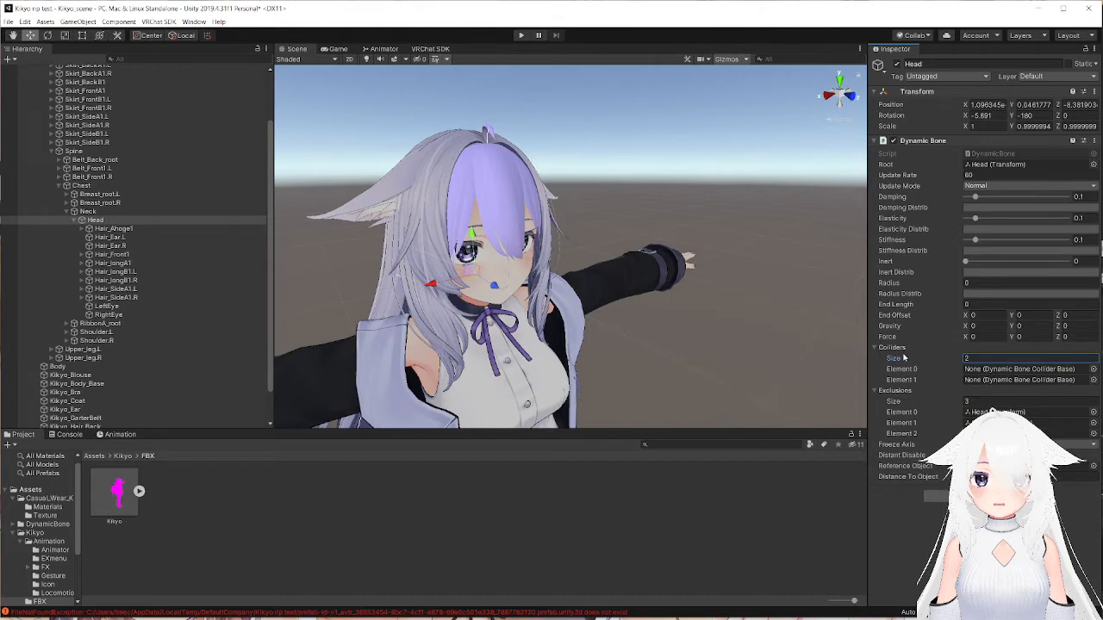
- Expand both shoulder bone hierarchies and add a Dynamic Bone Collider component to Middle Proximal.L
right_drag(605, 304, 528, 271)
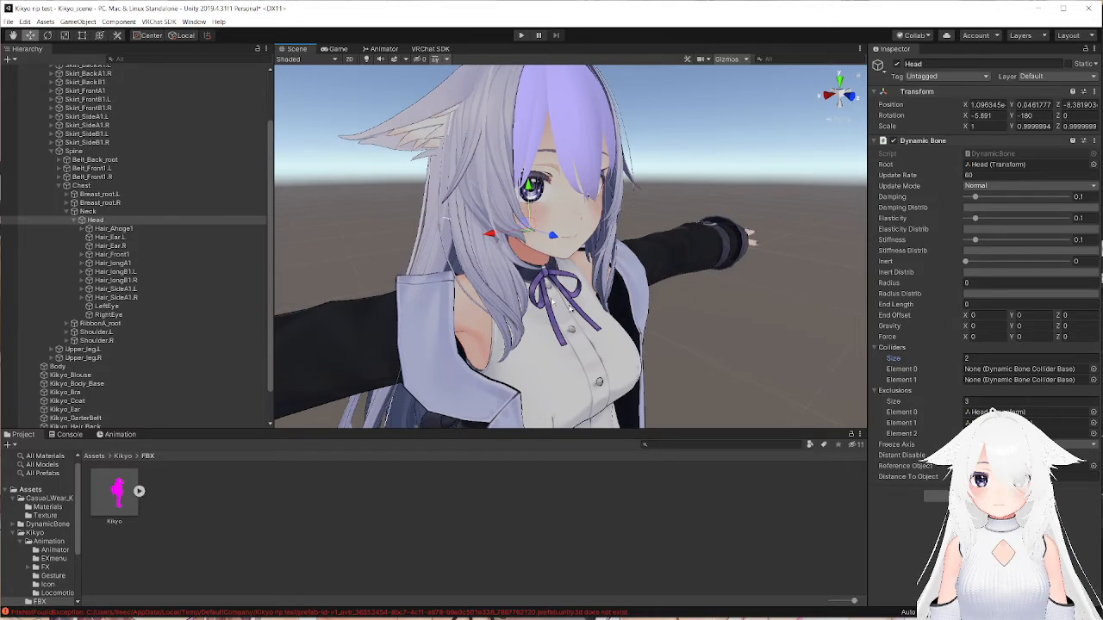
scroll(121, 244, down, 2)
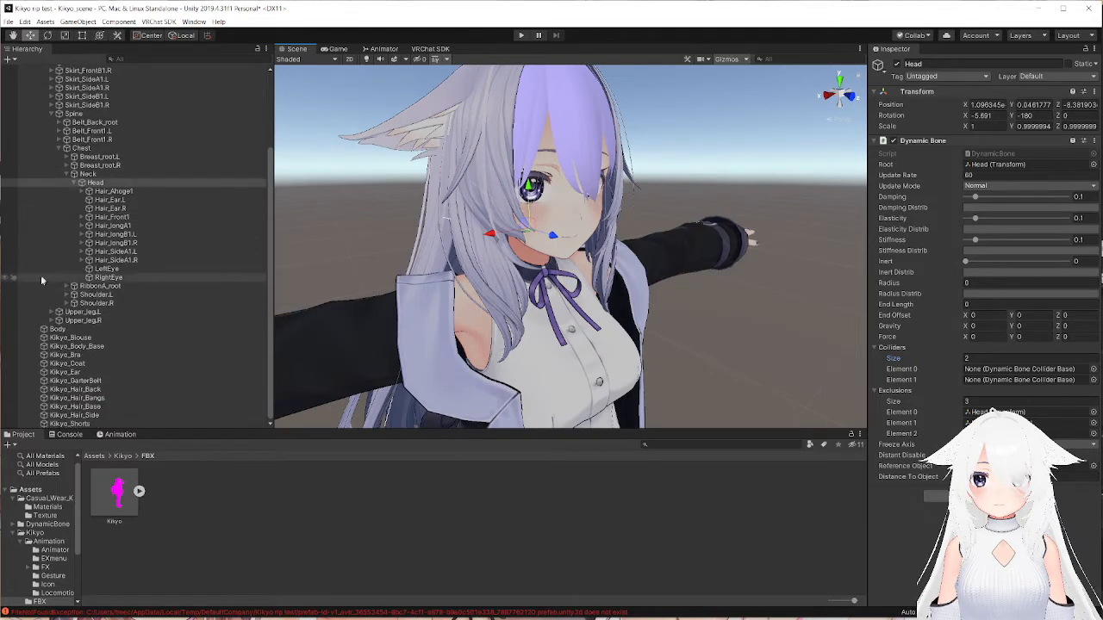
alt+click(74, 294)
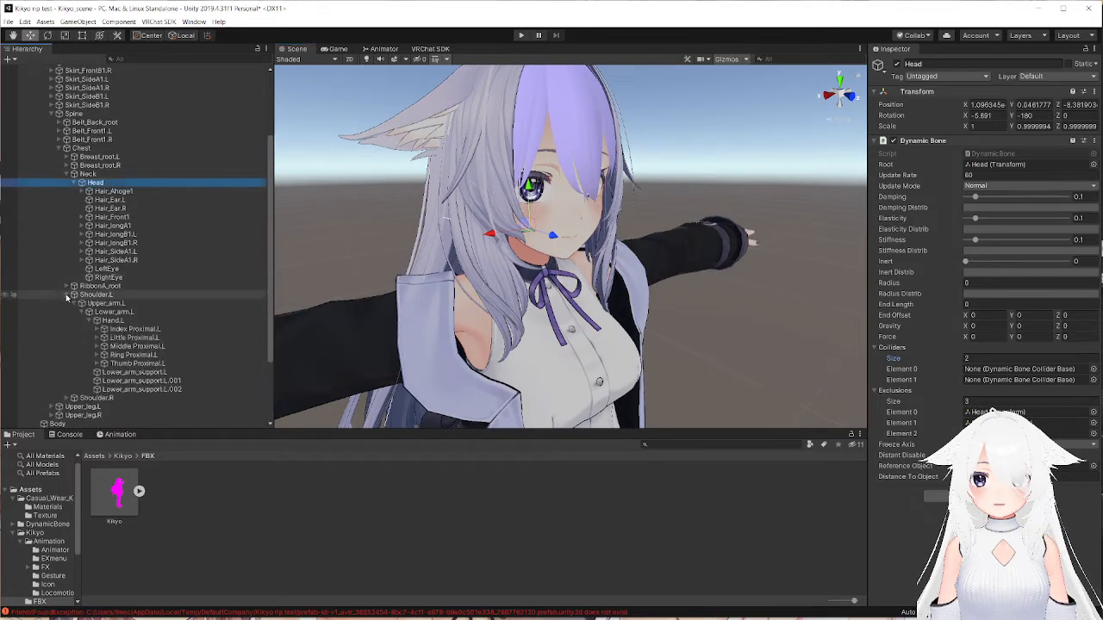
alt+click(74, 397)
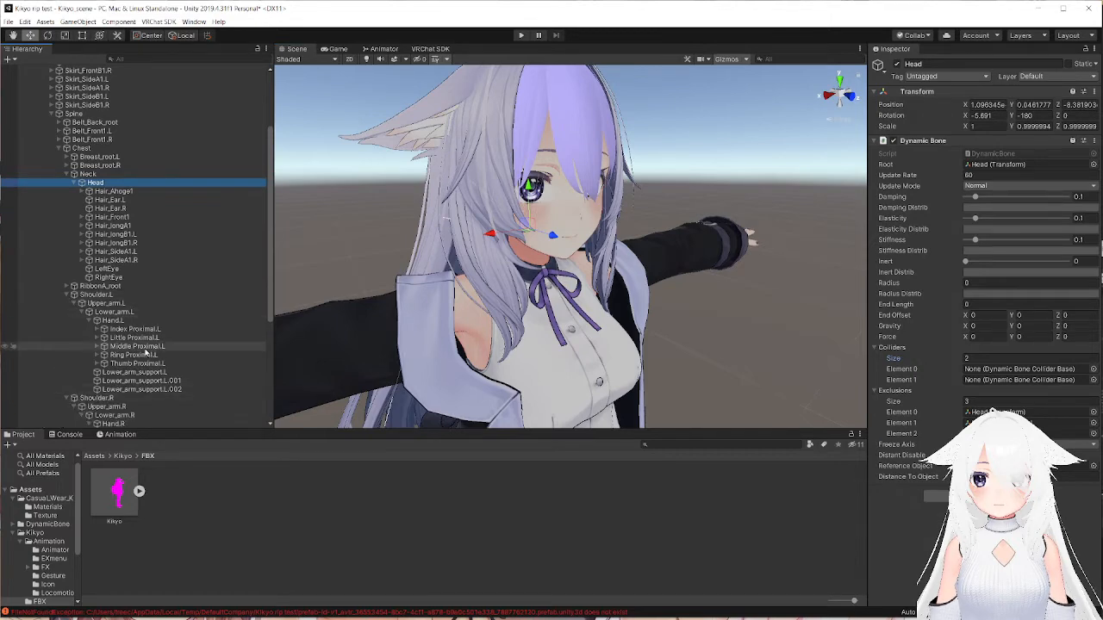
click(147, 349)
right_drag(652, 269, 531, 253)
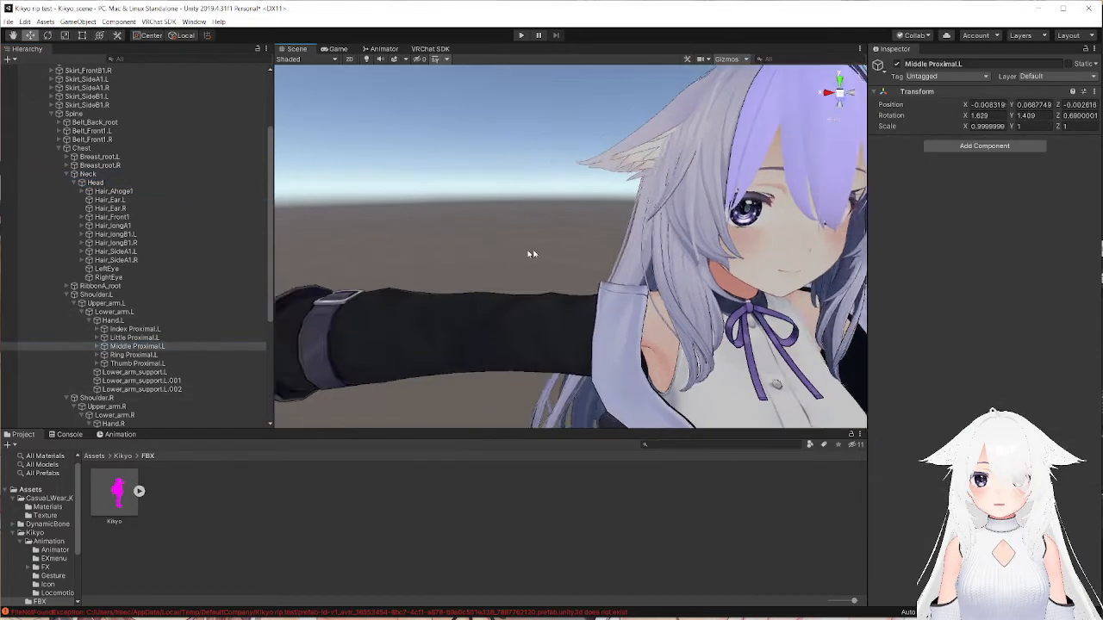
middle_drag(766, 297, 618, 293)
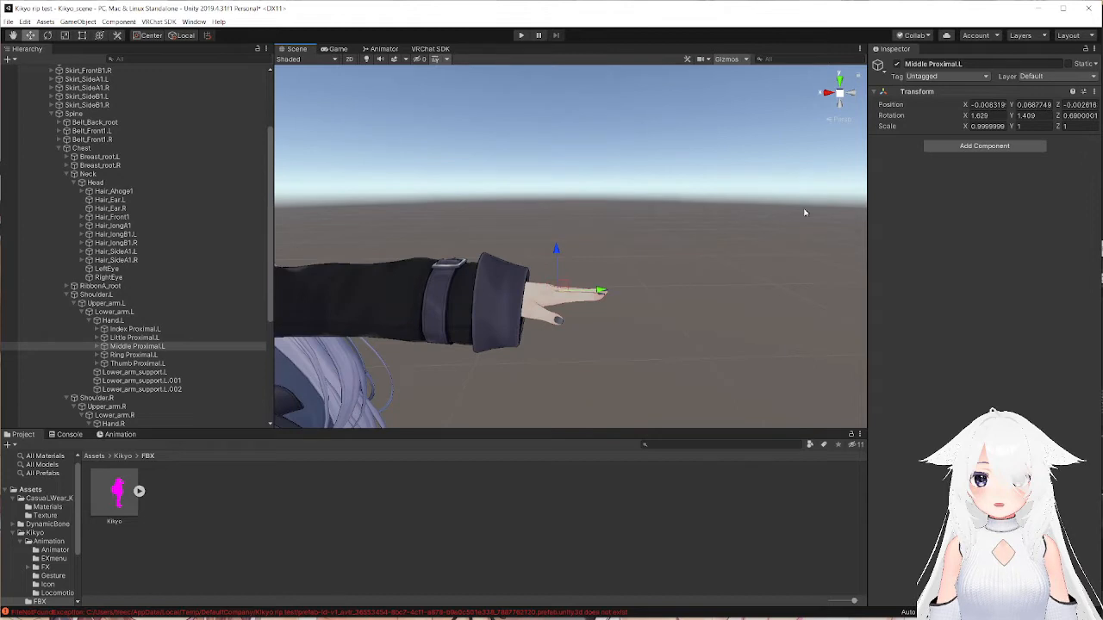
click(984, 145)
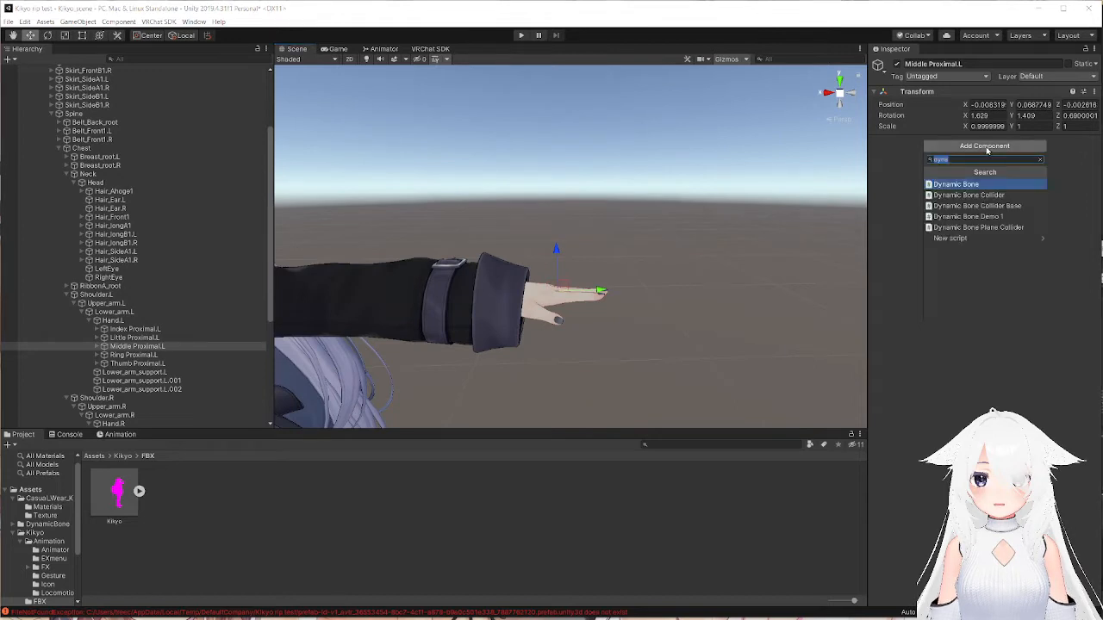
click(984, 195)
- Set the radius of the Middle Proximal.L Dynamic Bone Collider to 0.03
scroll(780, 215, down, 5)
scroll(777, 216, up, 2)
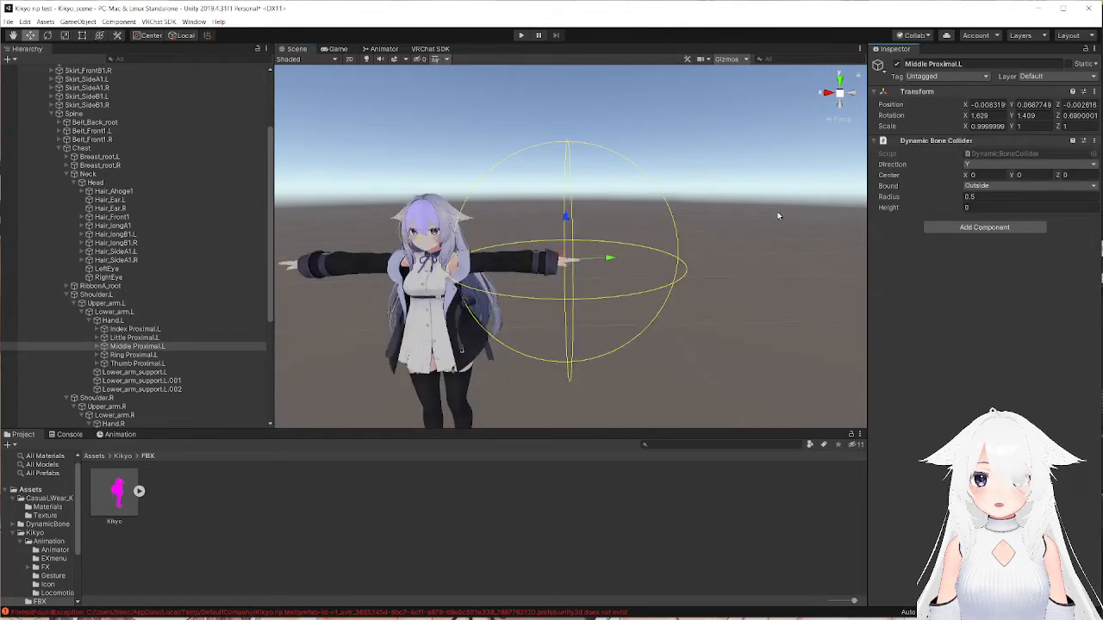
click(983, 198)
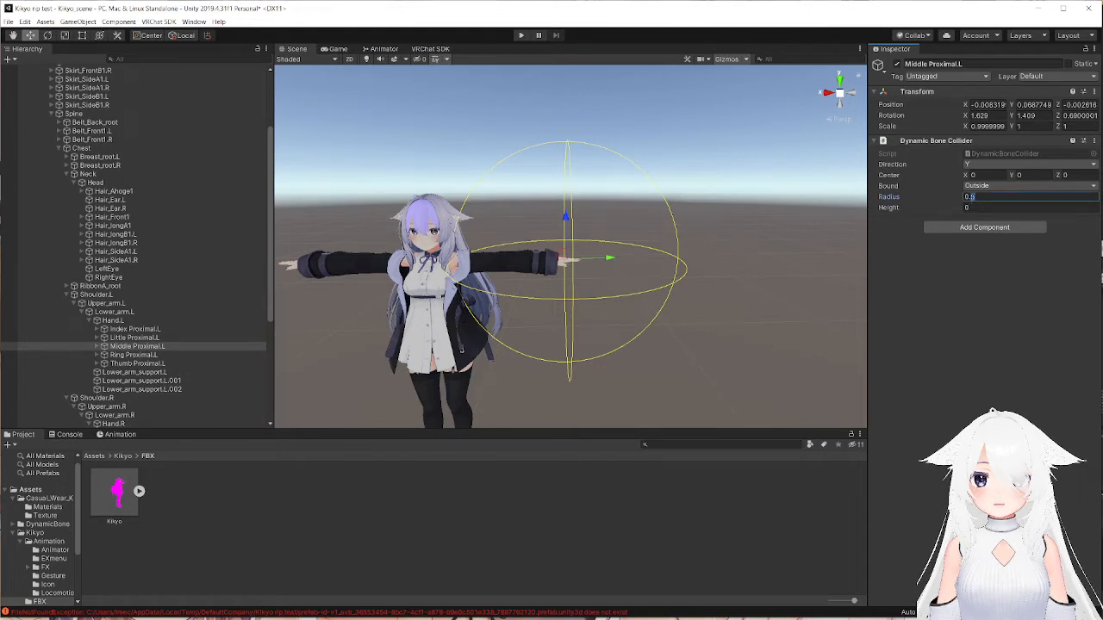
text(03)
- Set the height of the Middle Proximal.L Dynamic Bone Collider to 0.12 so it covers the hand
right_drag(732, 237, 593, 230)
key(d)
key(s)
key(d)
click(965, 210)
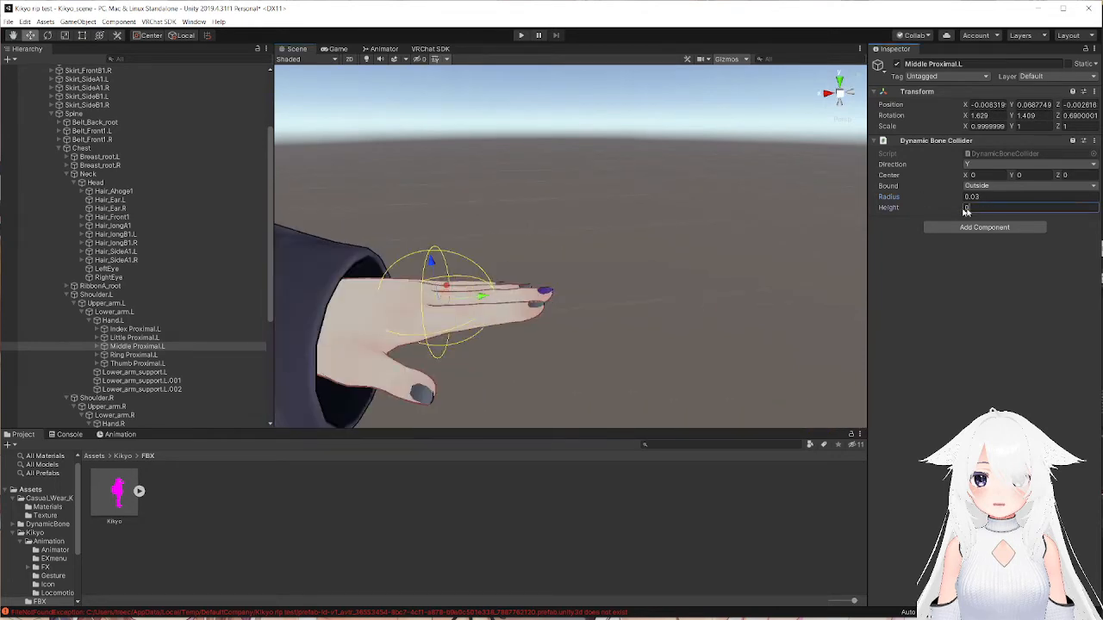
drag(965, 209, 911, 209)
text(0.12)
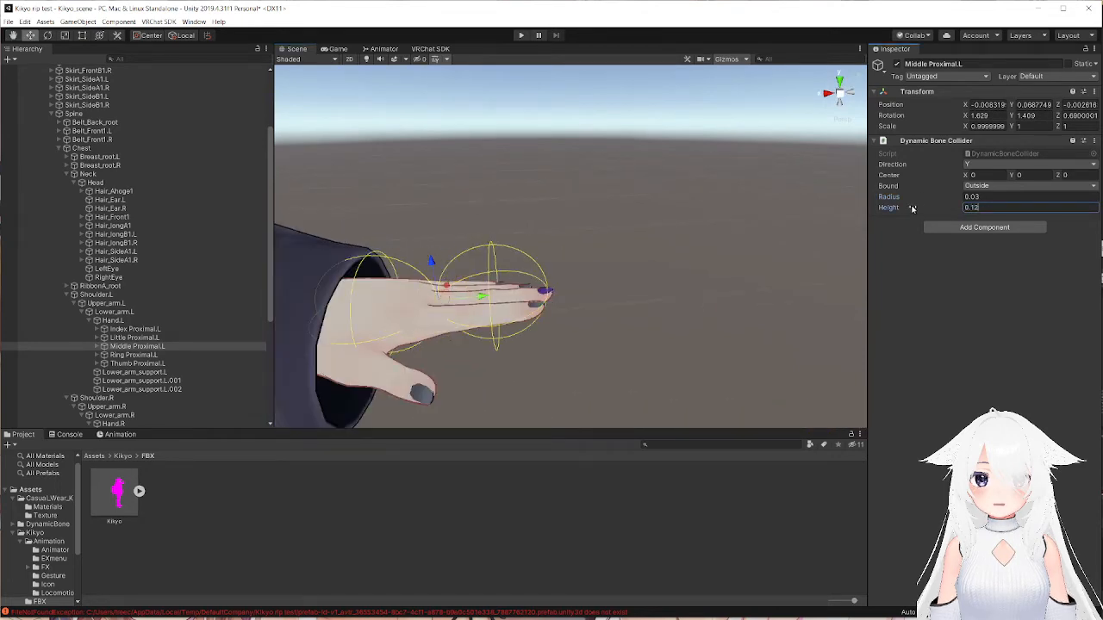
- Copy the Dynamic Bone Collider from Middle Proximal.L and paste it as a new component on Middle Proximal.R
right_drag(578, 274, 557, 175)
key(w)
key(s)
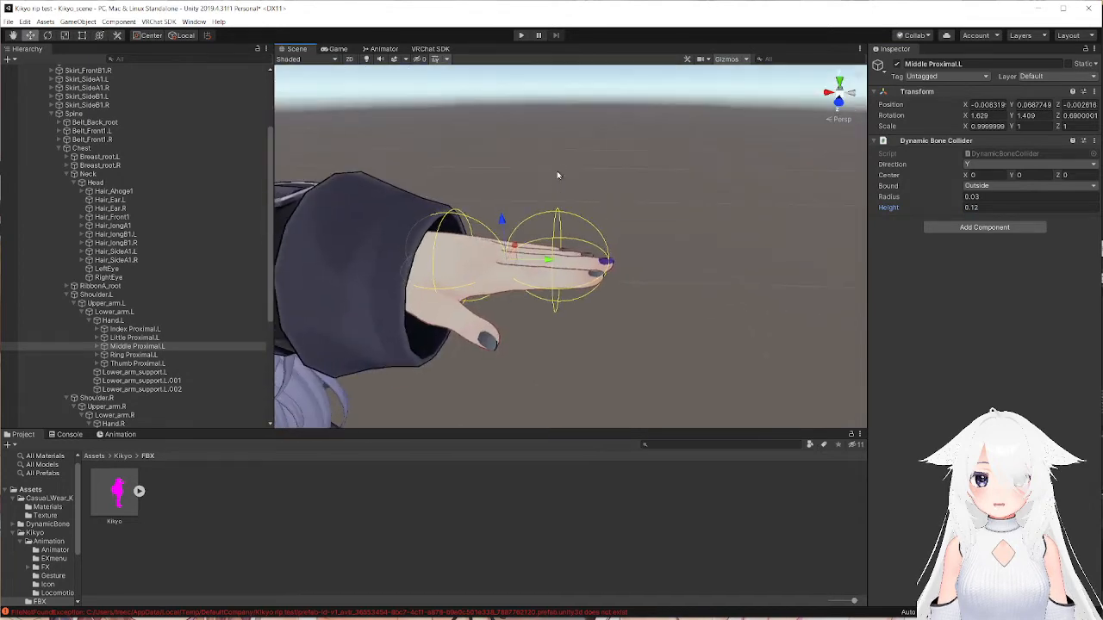
middle_drag(556, 175, 559, 167)
key(f)
click(1095, 141)
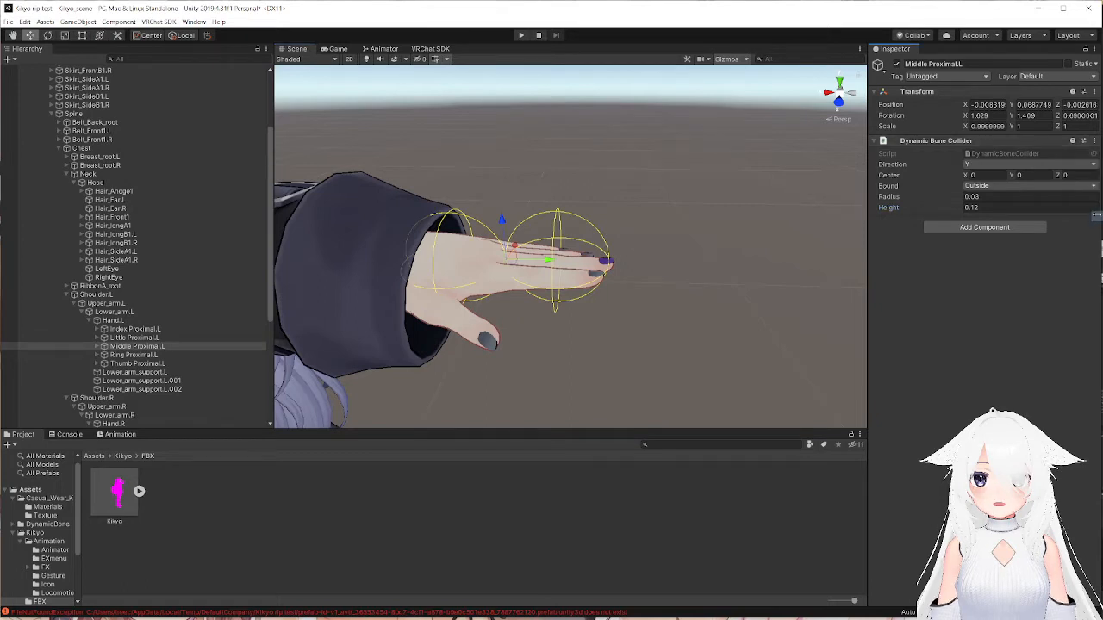
scroll(139, 307, down, 5)
click(142, 290)
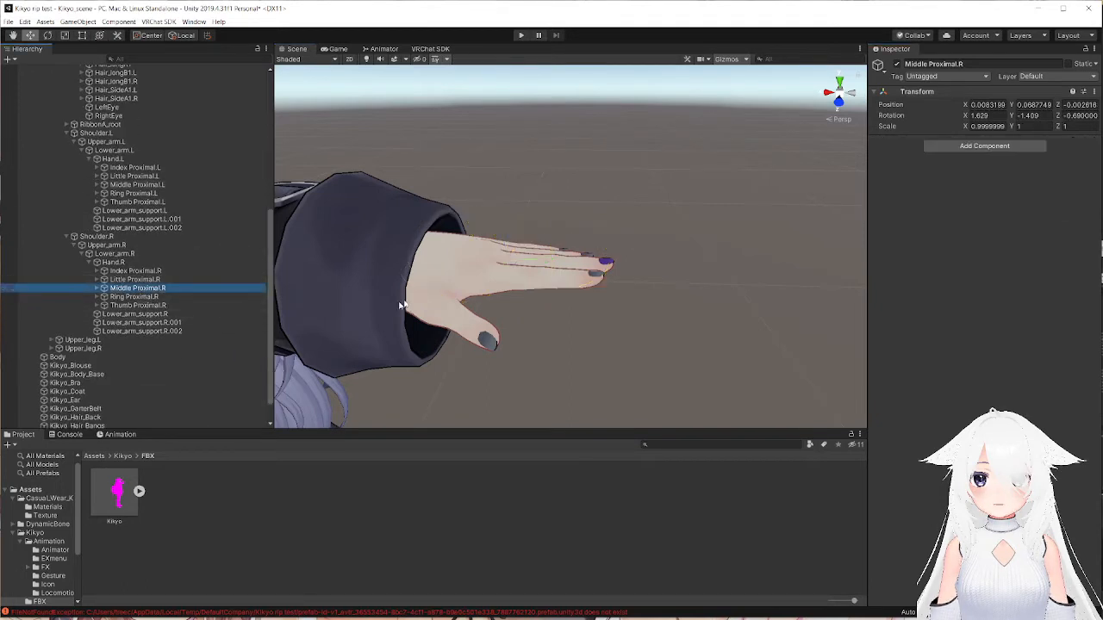
scroll(396, 288, down, 5)
middle_drag(397, 289, 644, 262)
scroll(456, 288, up, 4)
click(1094, 92)
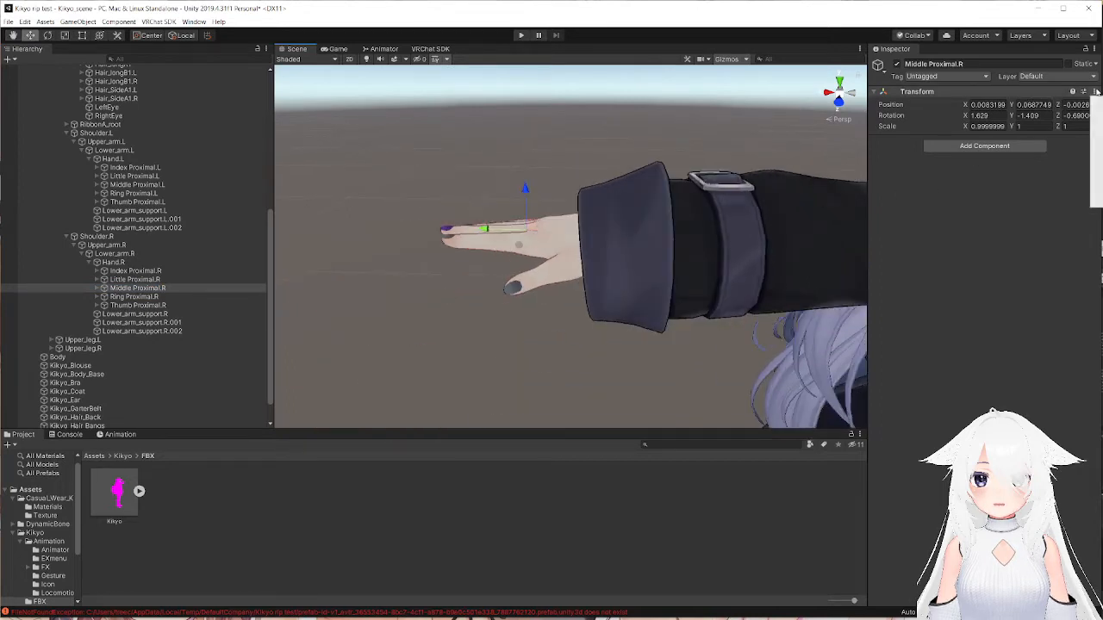
click(1096, 146)
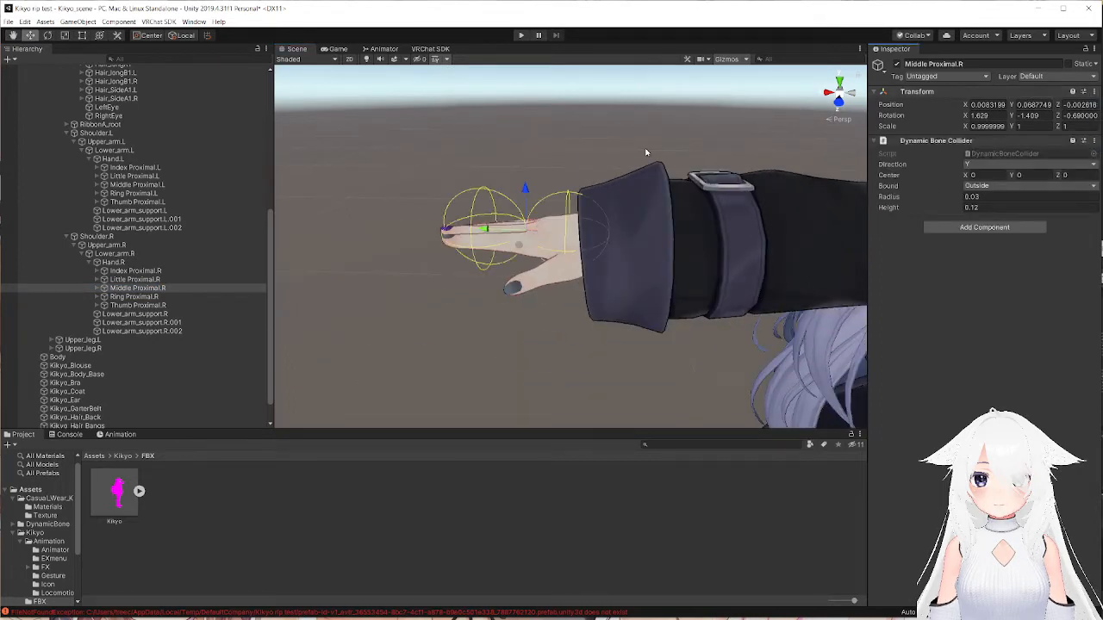
- Assign the Middle Proximal.L collider to Element 0 of the Colliders list in the Head bone's Dynamic Bone component
alt+drag(648, 152, 714, 172)
middle_drag(845, 215, 710, 176)
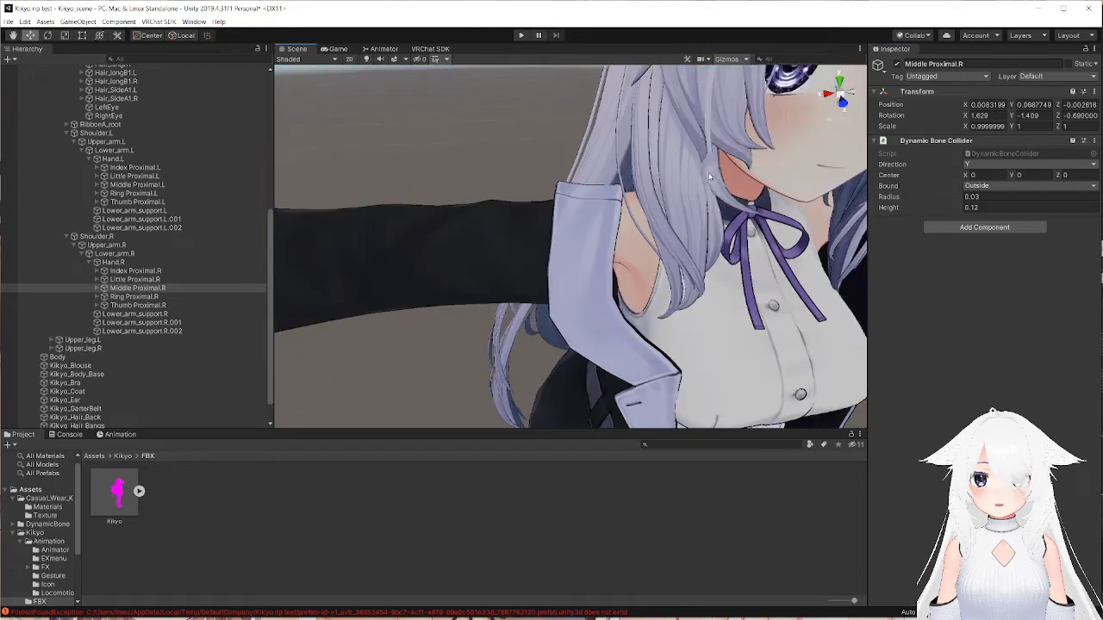
alt+drag(796, 199, 853, 211)
middle_drag(853, 211, 798, 190)
alt+drag(797, 190, 681, 143)
middle_drag(682, 143, 733, 172)
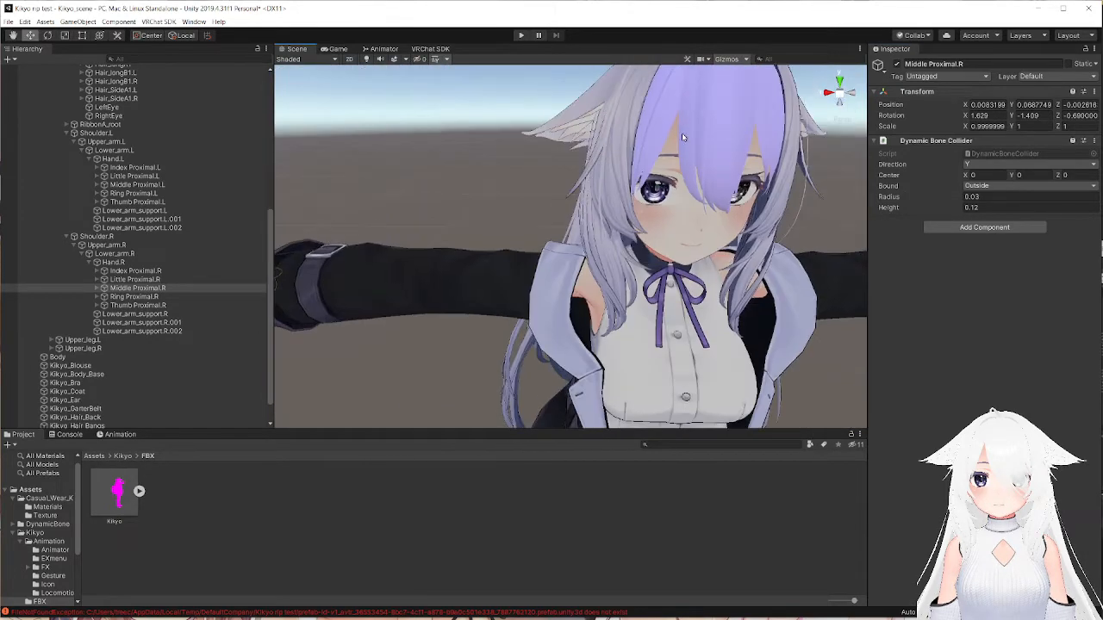
click(66, 133)
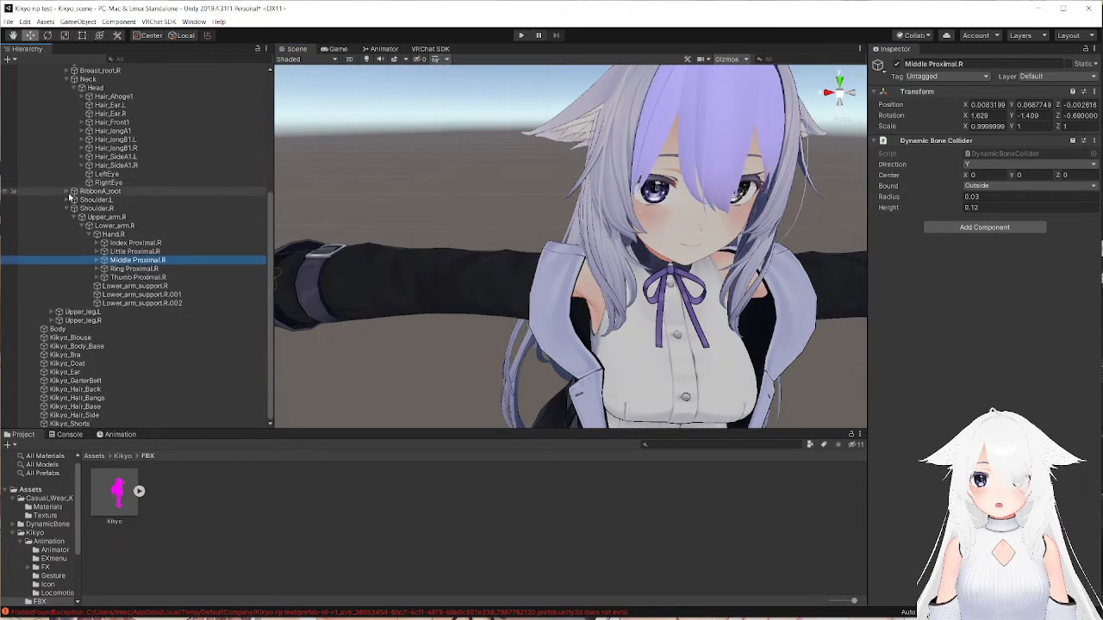
click(74, 209)
scroll(73, 208, up, 3)
click(95, 182)
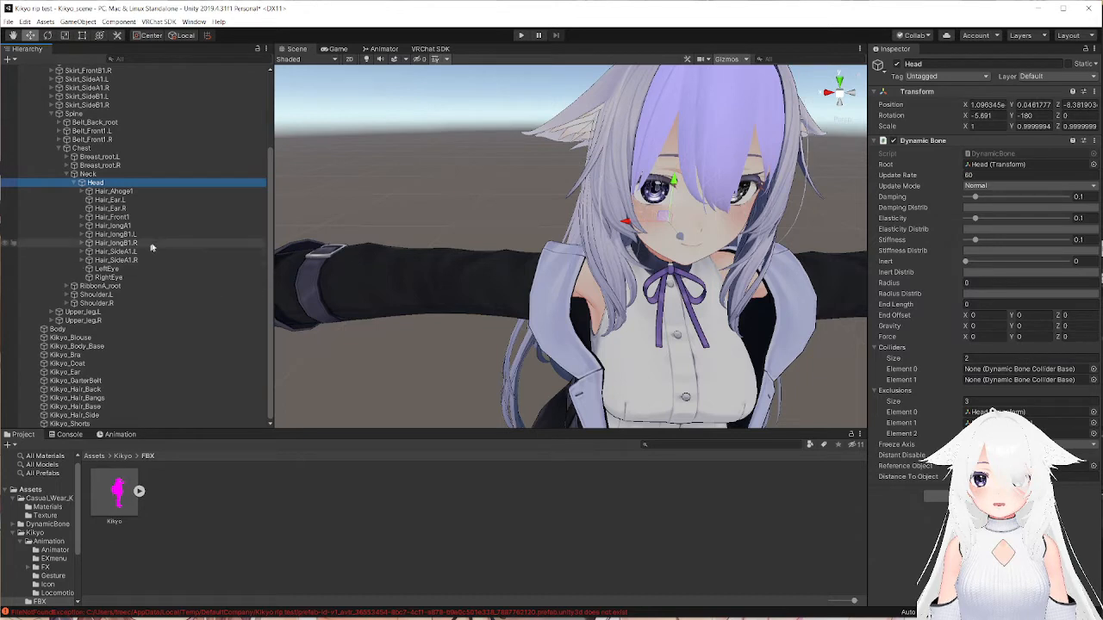
click(67, 295)
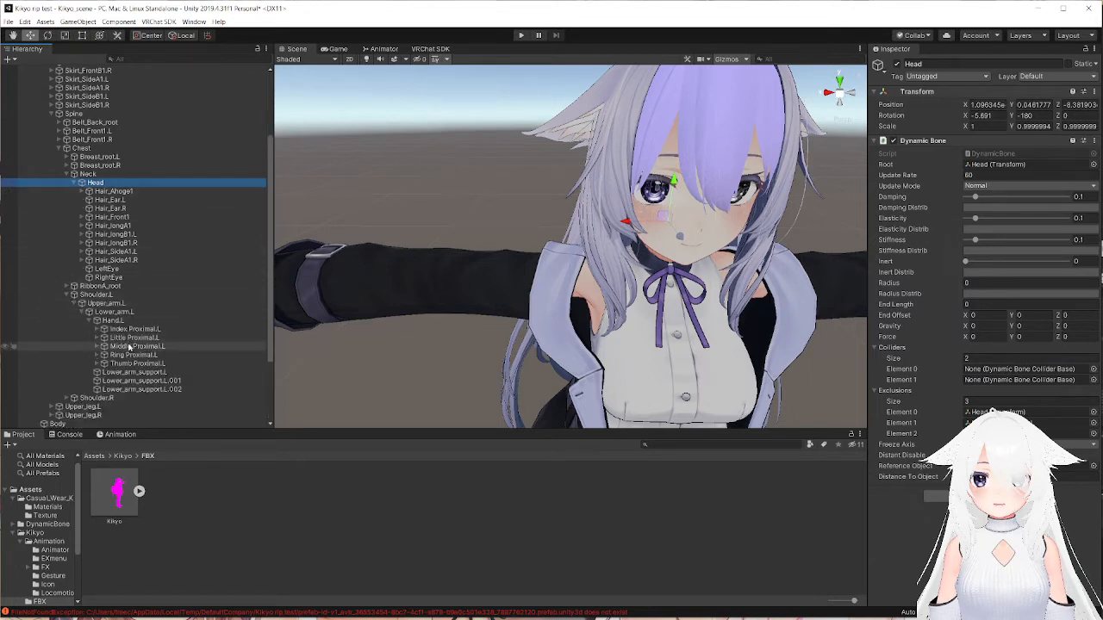
drag(131, 346, 1022, 373)
- Assign the Middle Proximal.R collider to Element 1 of the Head Dynamic Bone's Colliders list
click(1092, 380)
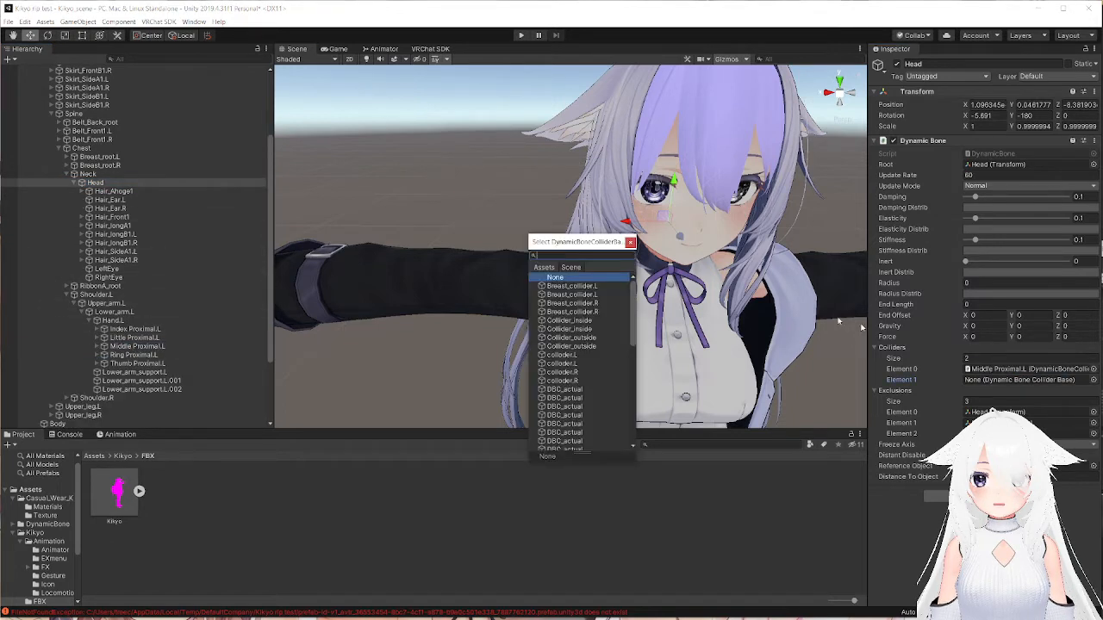
scroll(597, 300, down, 5)
scroll(598, 305, down, 3)
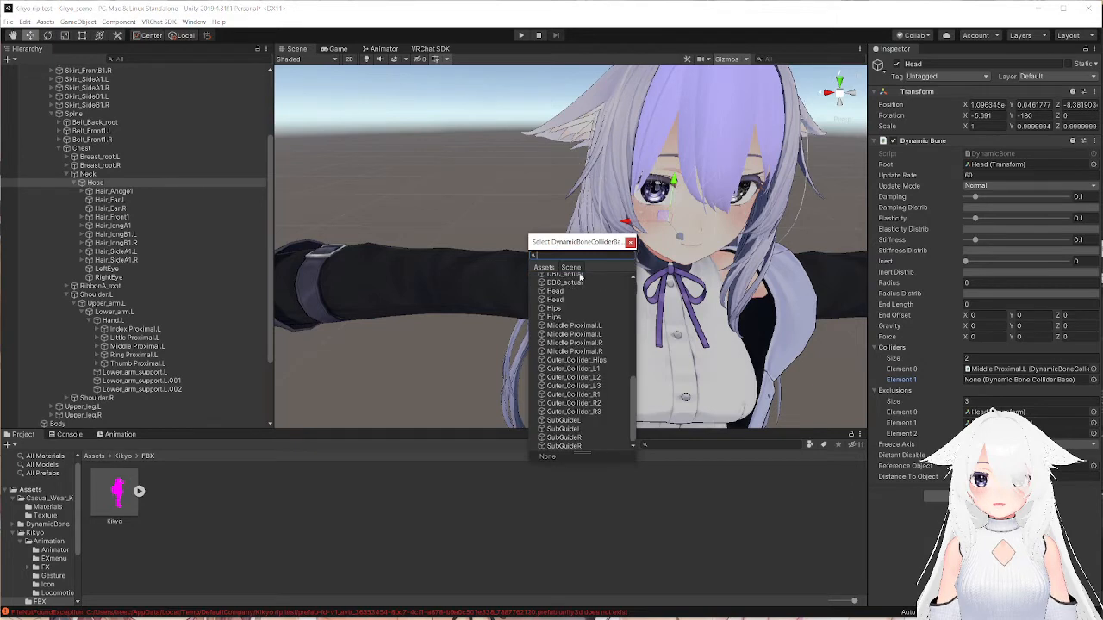
click(575, 351)
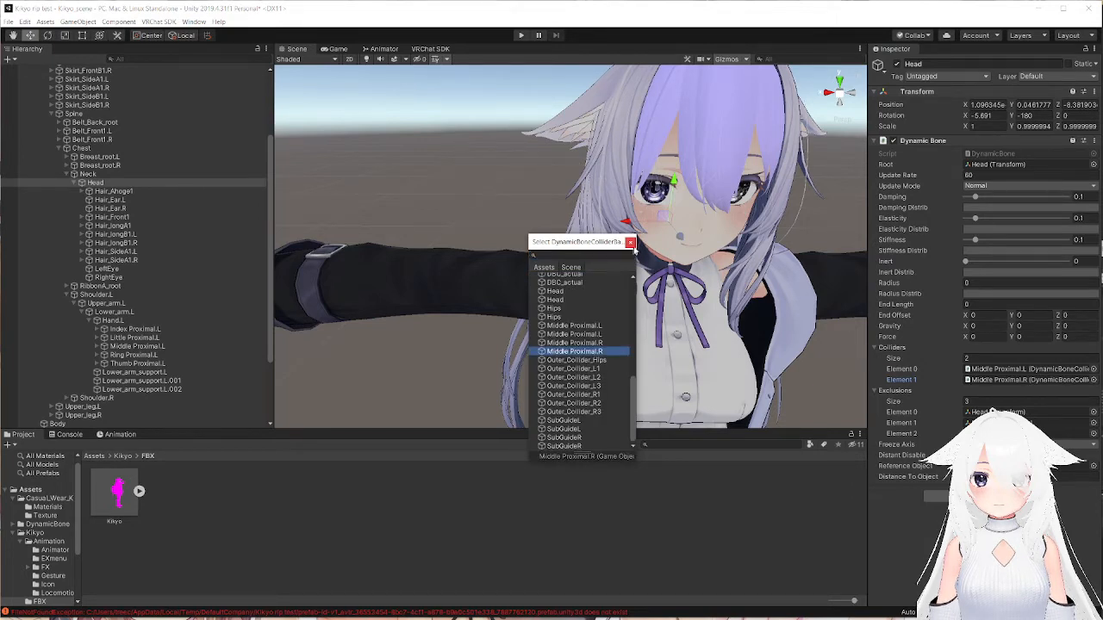
click(630, 242)
- Set the radius of the Head's Dynamic Bone to 0.02
alt+drag(763, 267, 729, 244)
alt+drag(543, 200, 617, 207)
middle_drag(658, 226, 616, 204)
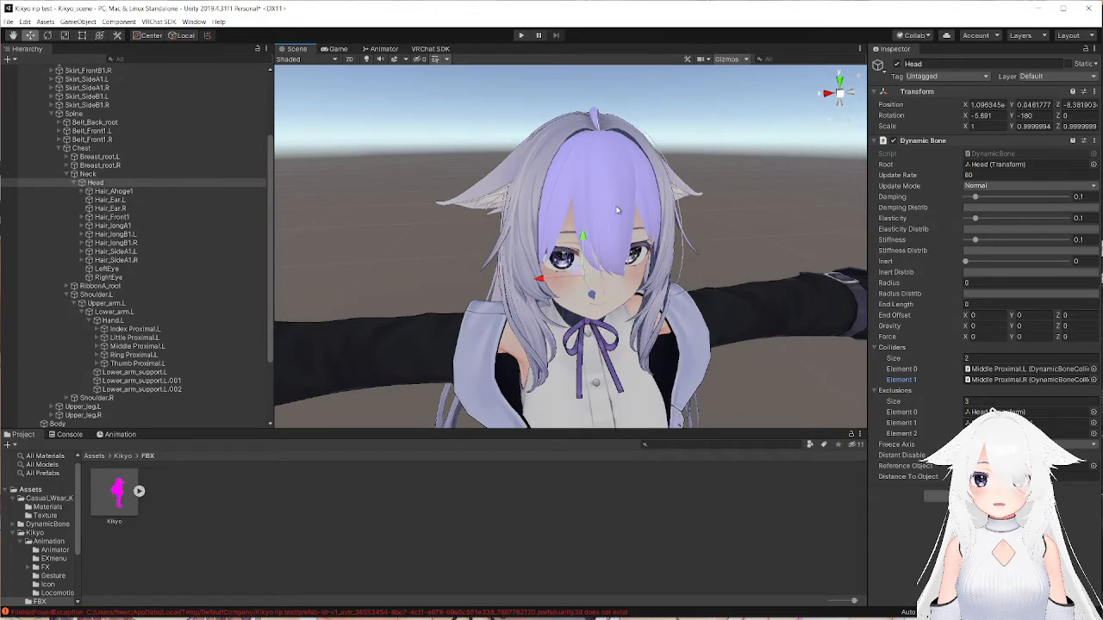
click(895, 279)
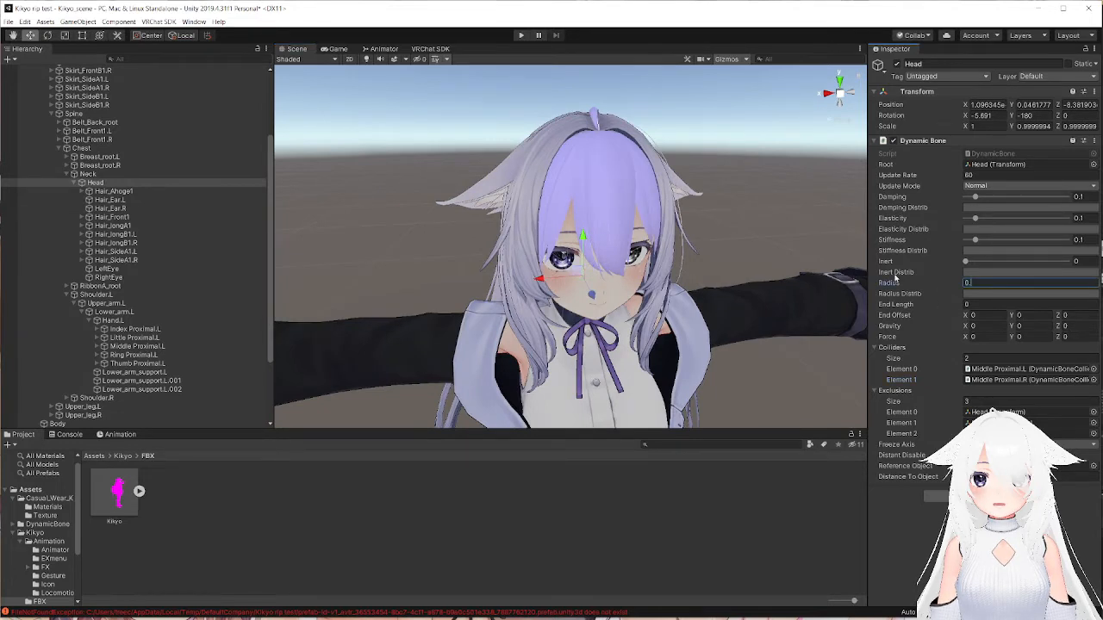
text(0.02)
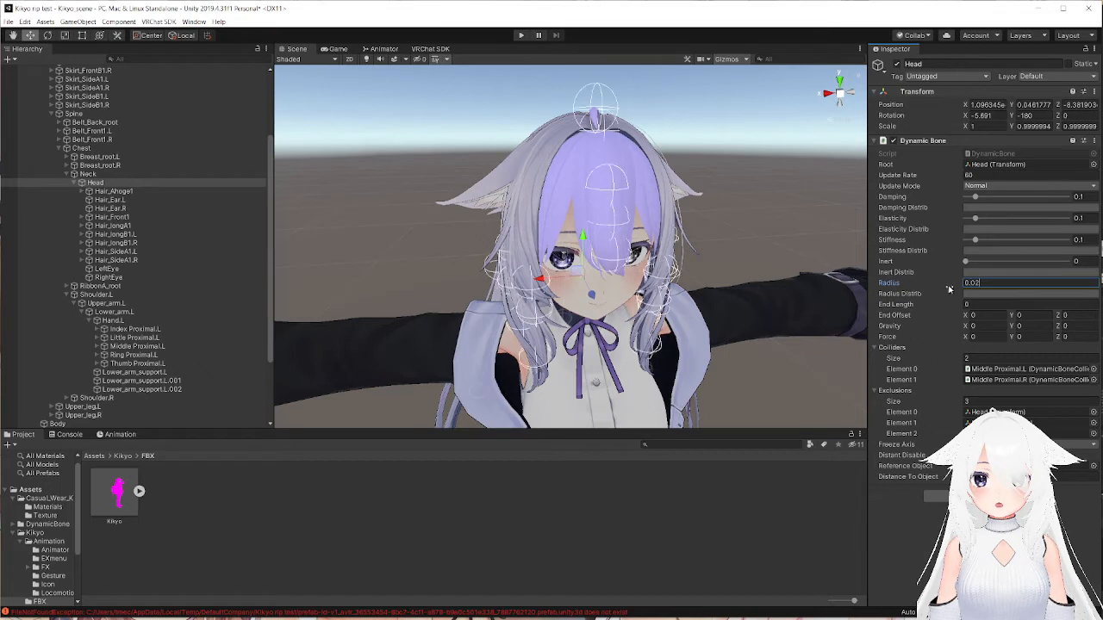
- Apply the arch-shaped preset curve, rising from 0 and falling back to 0.5, to the Head Dynamic Bone's radius distribution
click(996, 295)
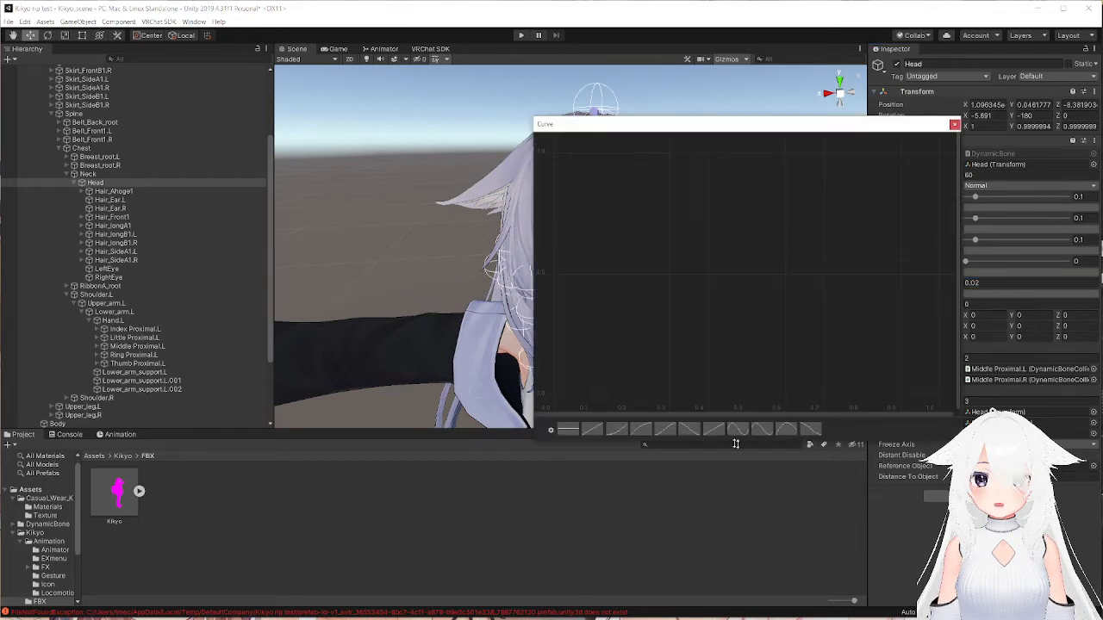
click(786, 429)
scroll(846, 209, down, 6)
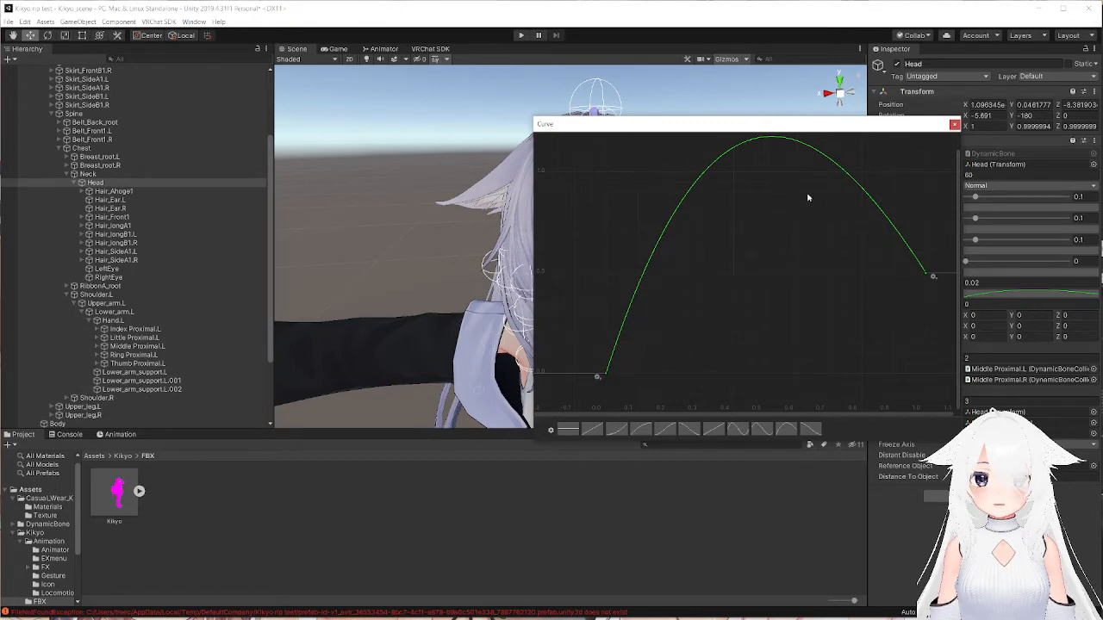
scroll(807, 195, down, 1)
middle_drag(807, 196, 801, 214)
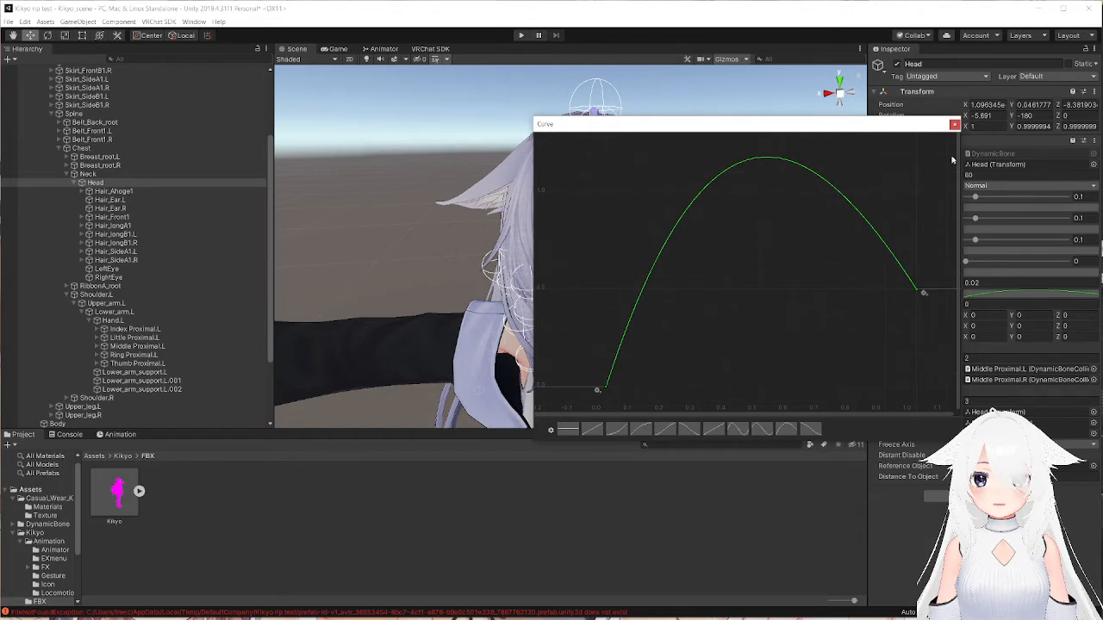
click(954, 125)
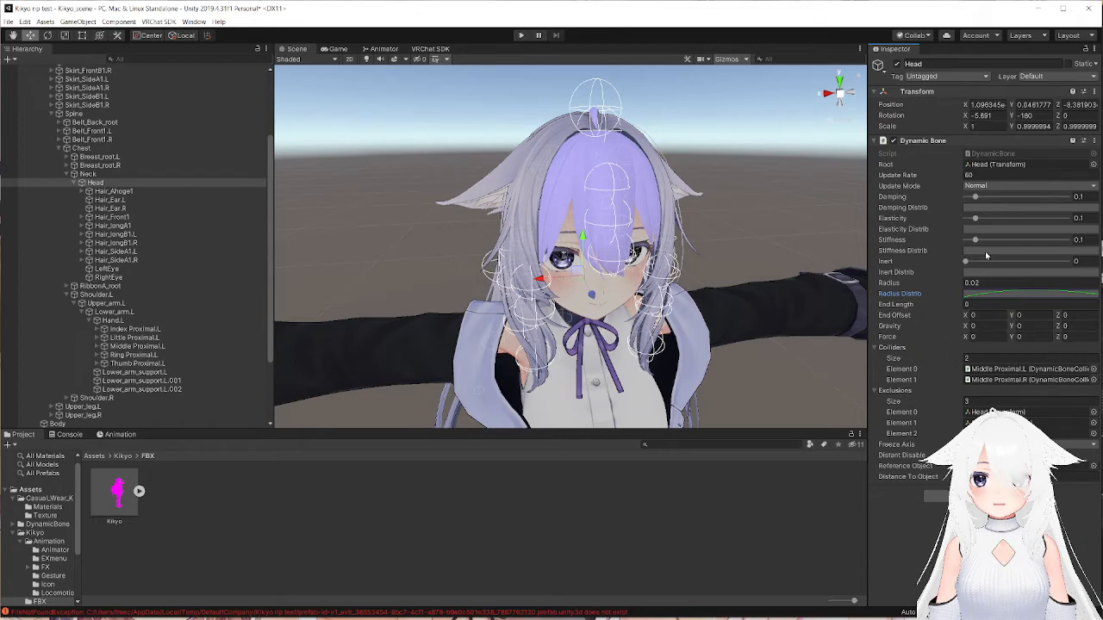
- Set the Head Dynamic Bone's damping to 0.3, elasticity to 0.05 and stiffness to 0.4
scroll(701, 251, up, 1)
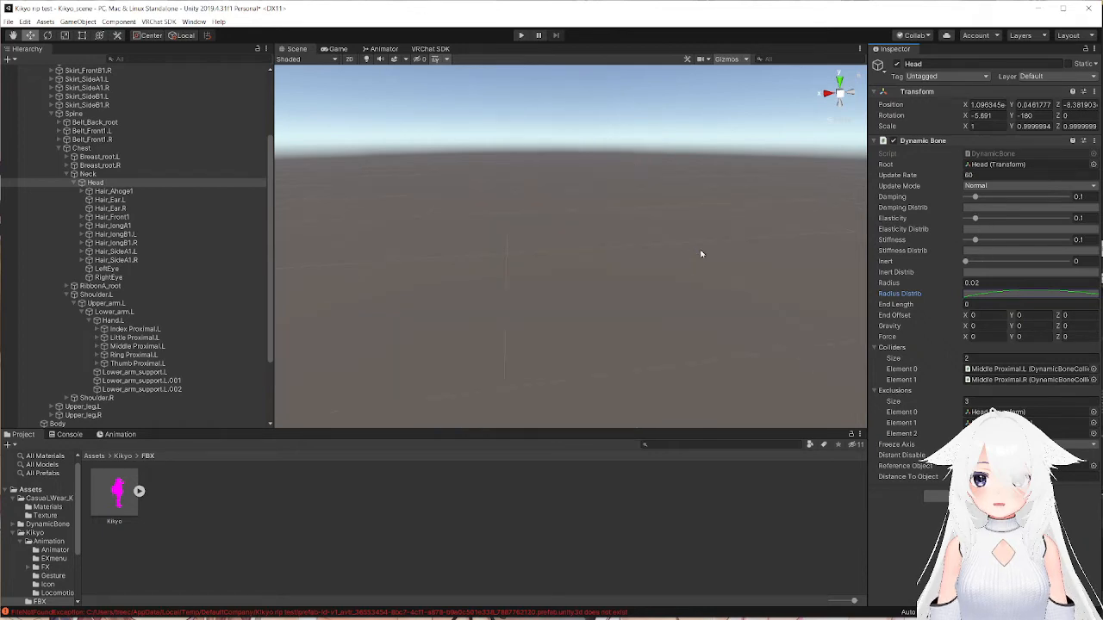
scroll(701, 250, down, 1)
right_drag(701, 251, 652, 238)
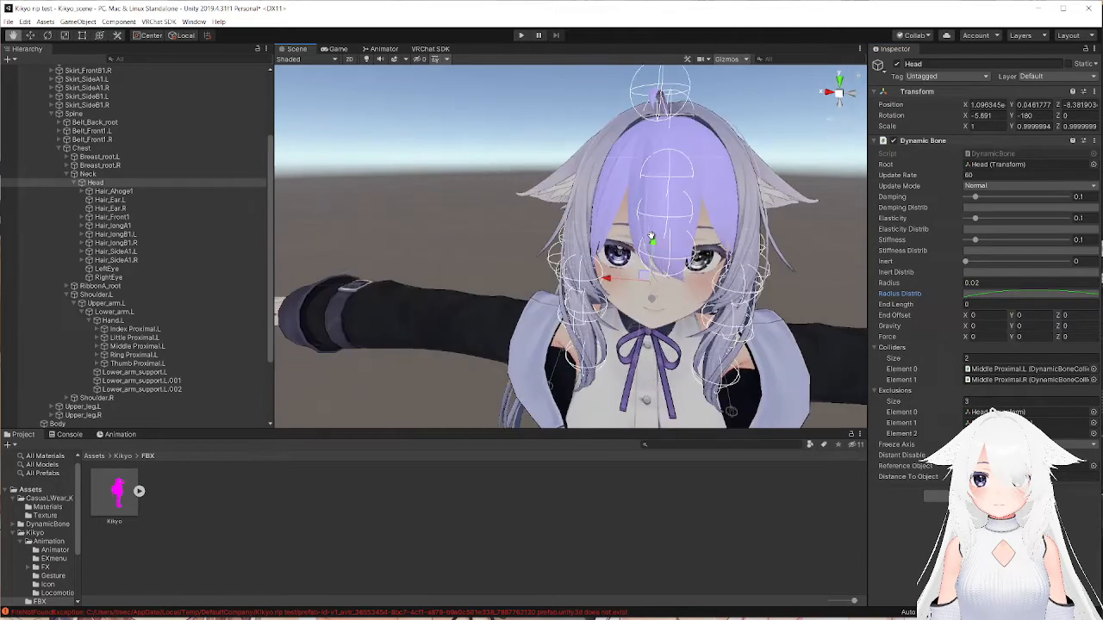
click(1079, 197)
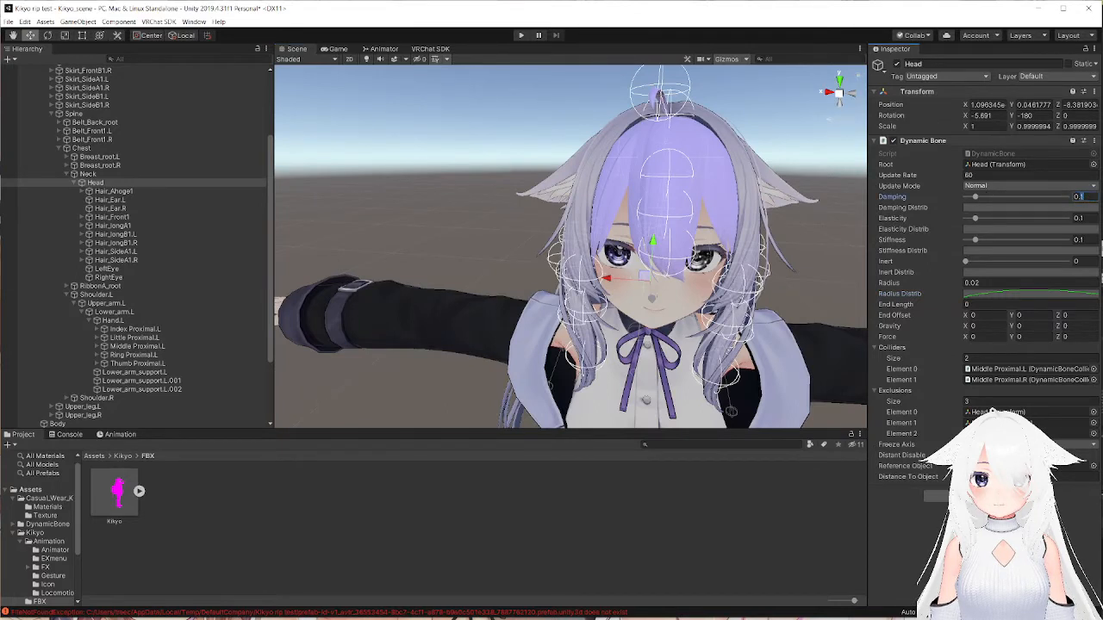
text(0.3)
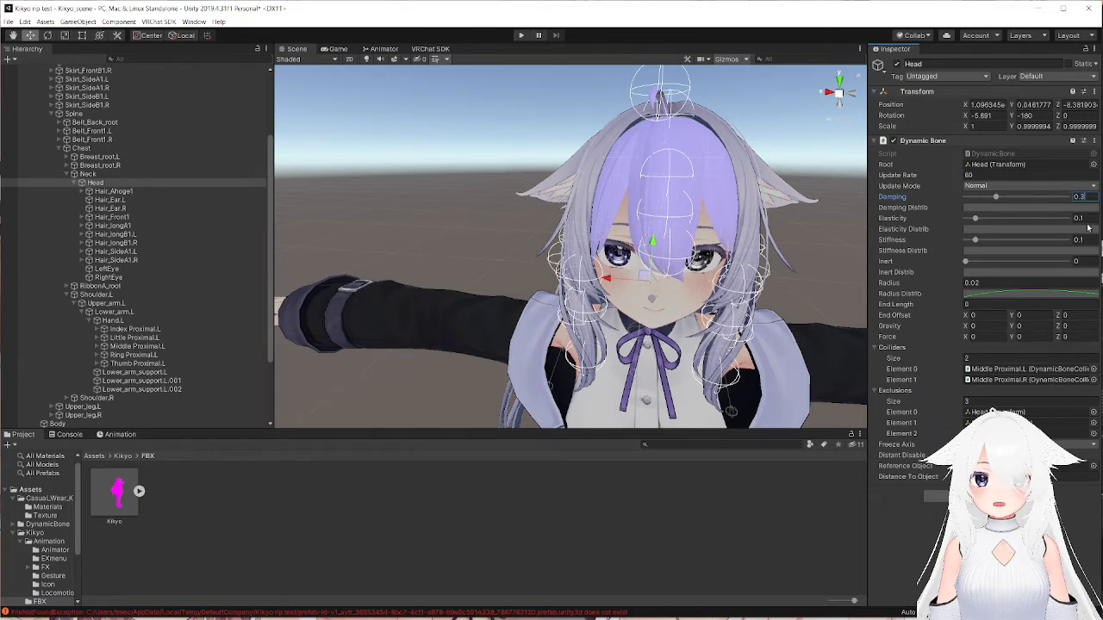
key(Tab)
text(0.056)
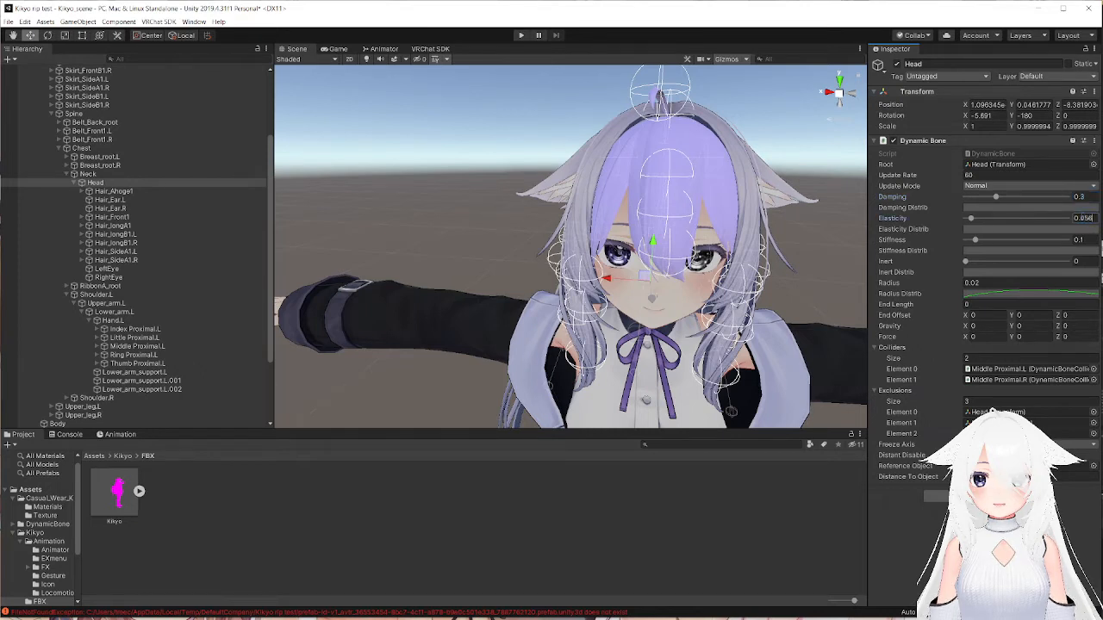
key(BackSpace)
click(1081, 241)
text(0.4)
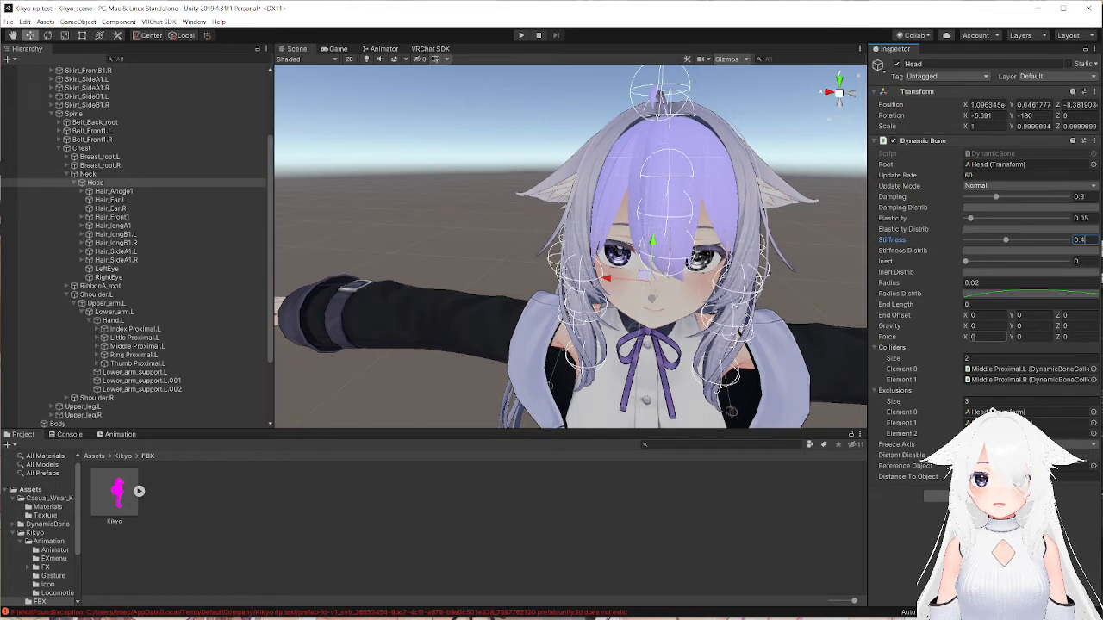
- Set the Y gravity of the Head's Dynamic Bone to -0.00002
click(1018, 327)
text(-0.111)
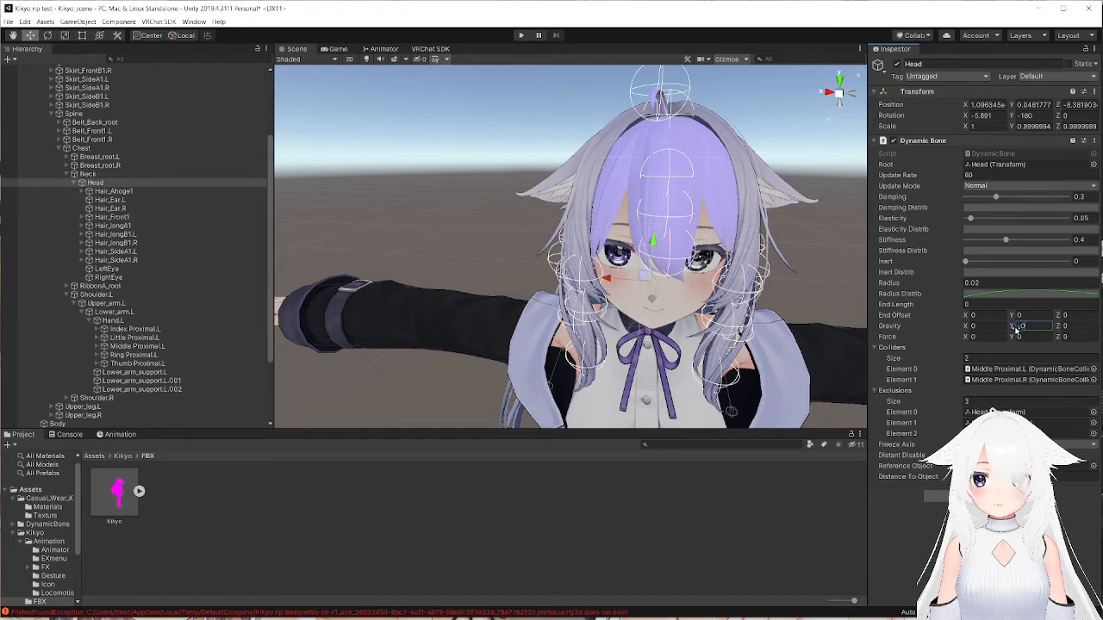
key(BackSpace)
key(BackSpace)
key(BackSpace)
text(00001)
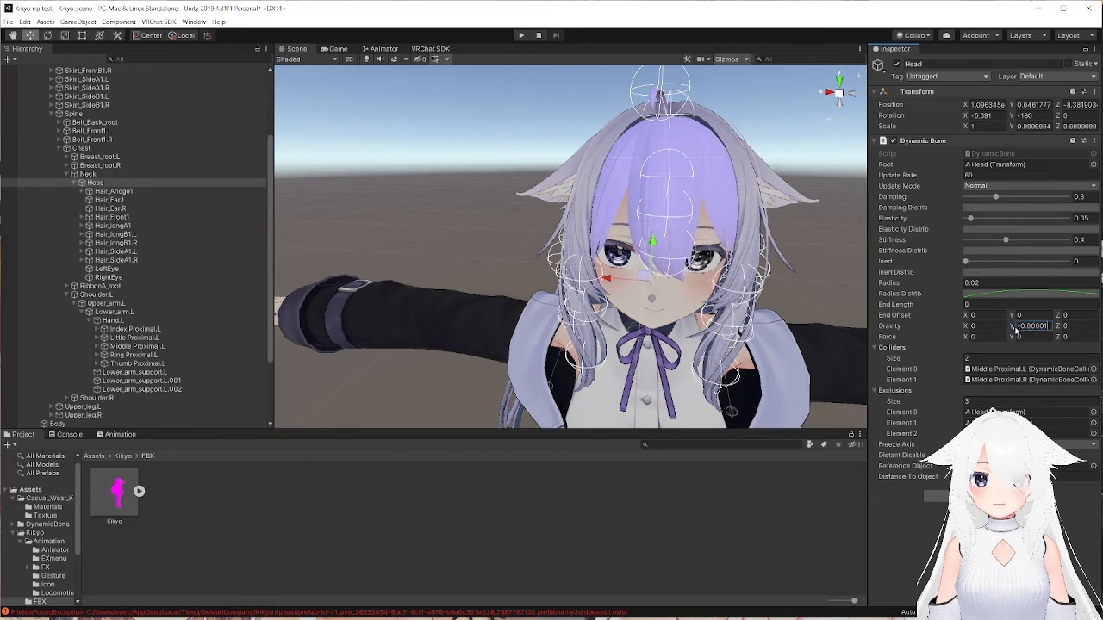
key(Return)
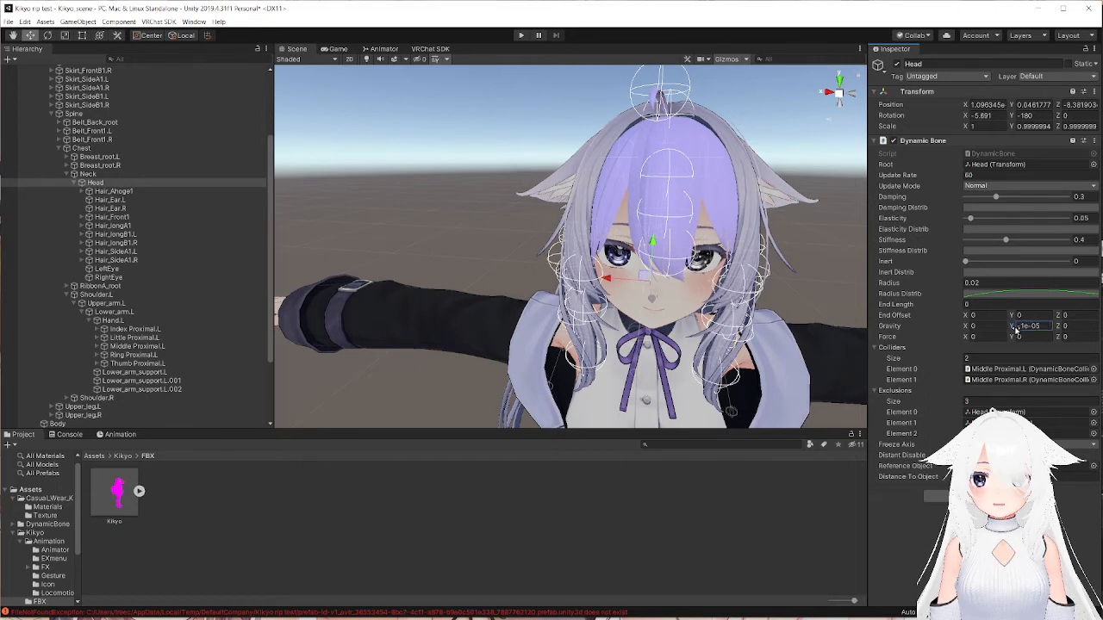
drag(1025, 326, 1022, 327)
text(2)
click(1026, 348)
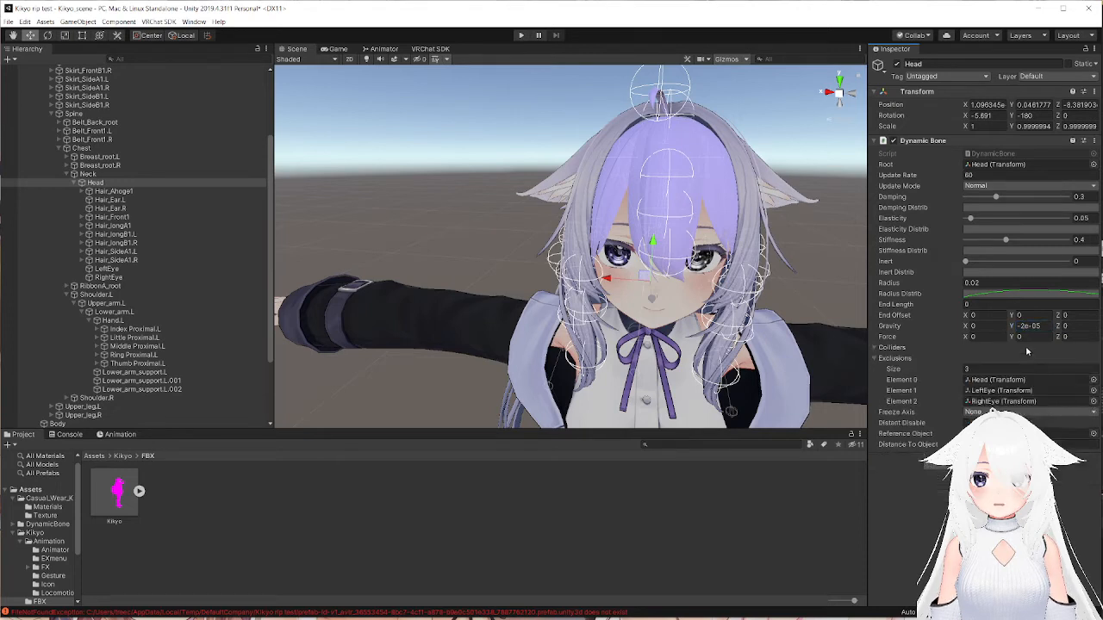
click(887, 348)
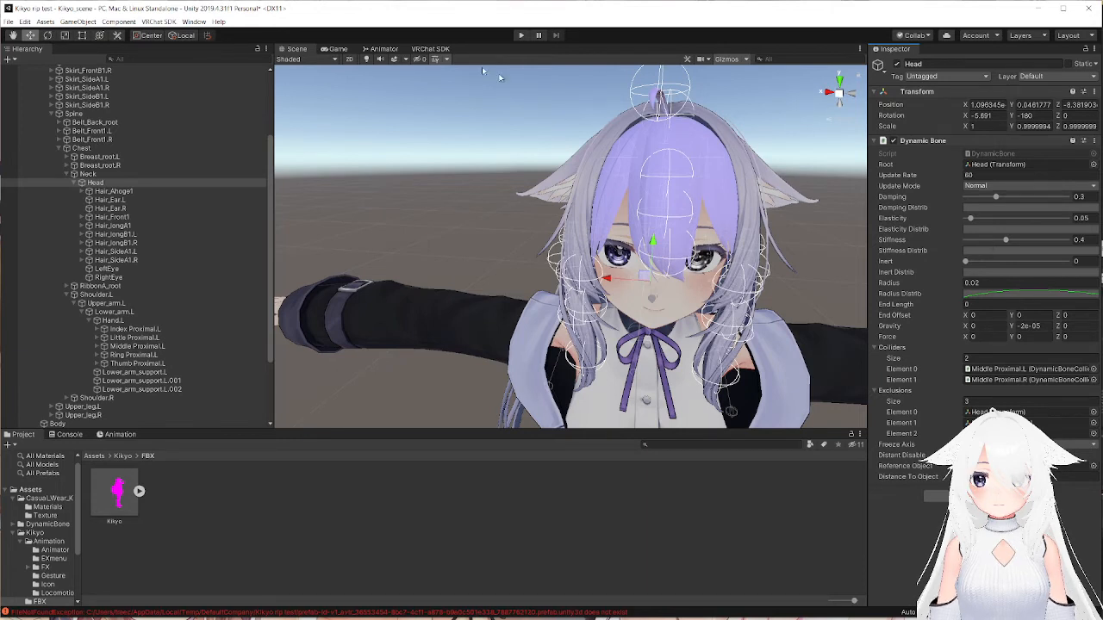
- Test the hair physics in play mode by moving the Kikyo (1) avatar sideways along X, and stop the playback
click(522, 36)
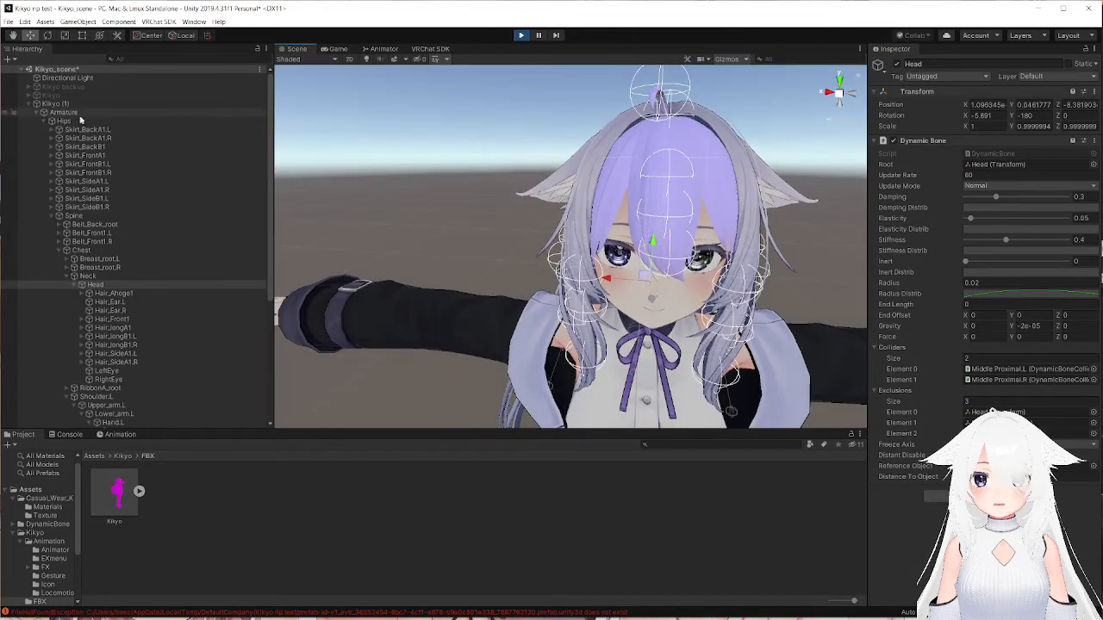
click(90, 104)
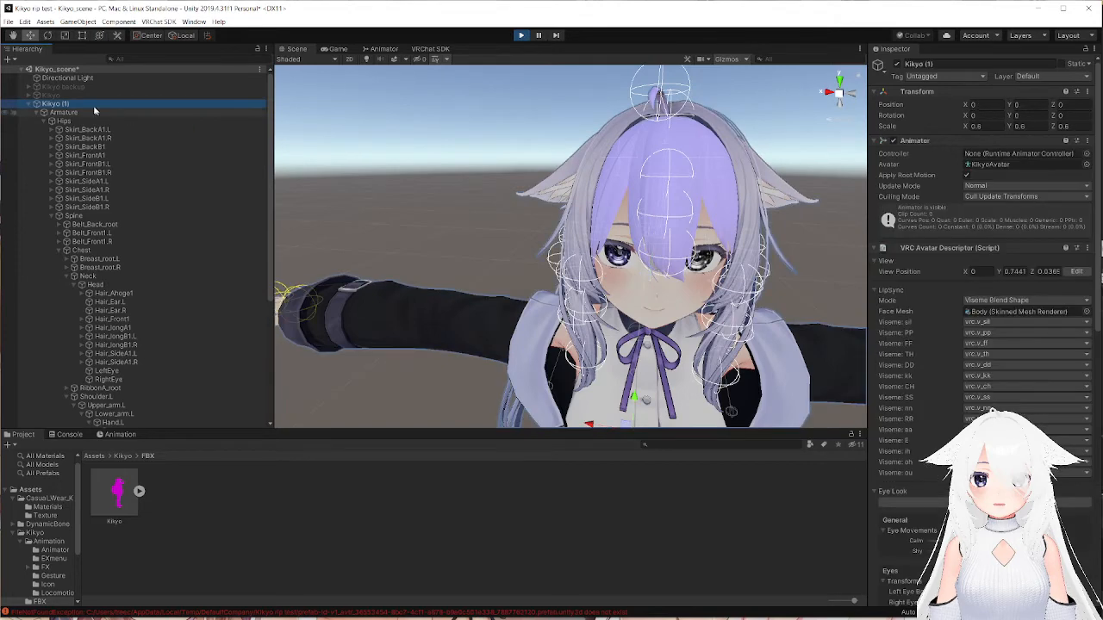
key(f)
scroll(342, 184, up, 5)
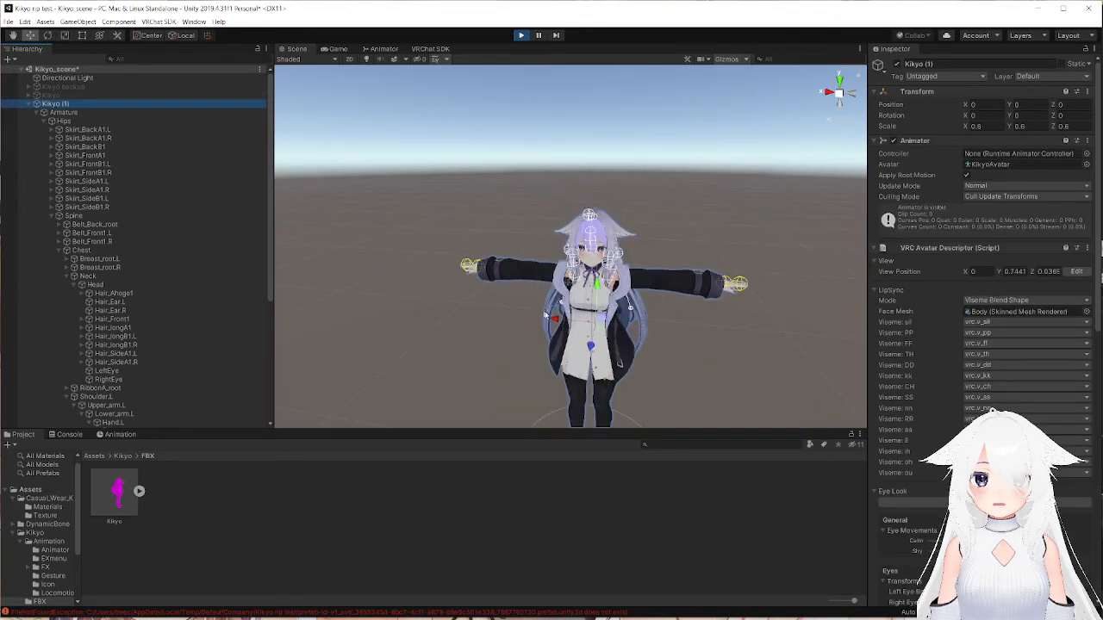
drag(565, 320, 603, 289)
alt+drag(401, 274, 532, 243)
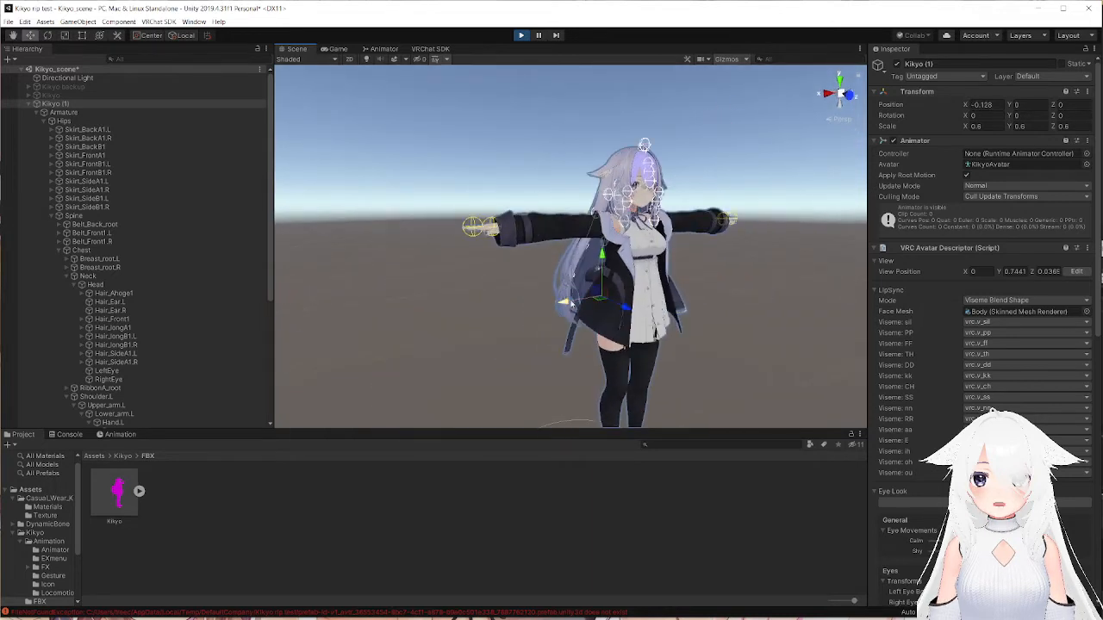
mouse_move(575, 301)
mouse_down()
mouse_move(501, 309)
mouse_move(660, 290)
mouse_move(559, 297)
mouse_up()
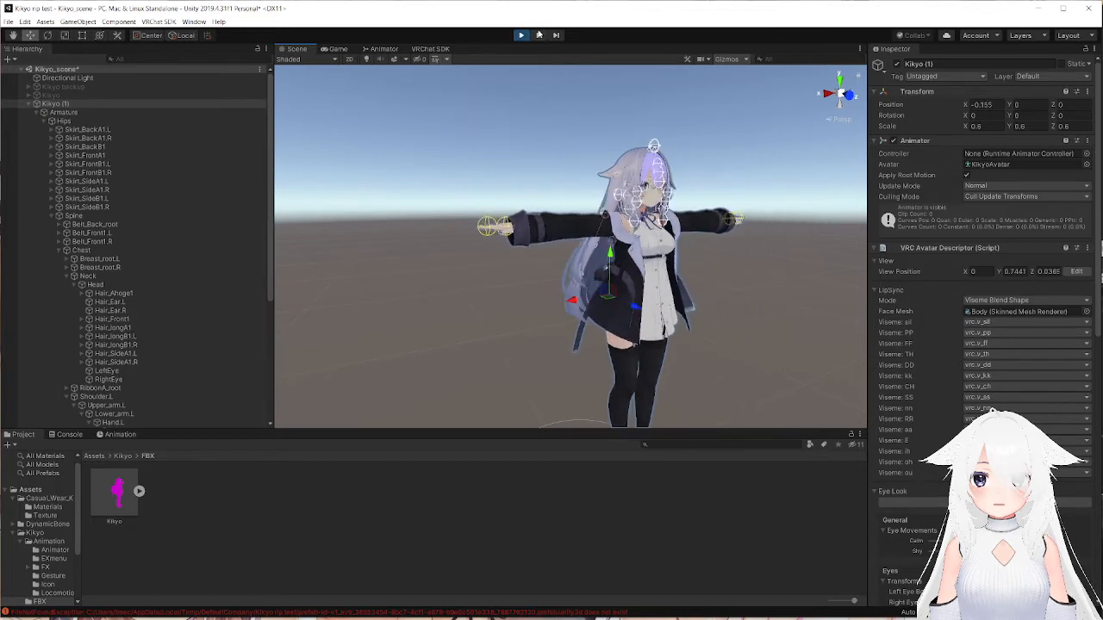
click(523, 36)
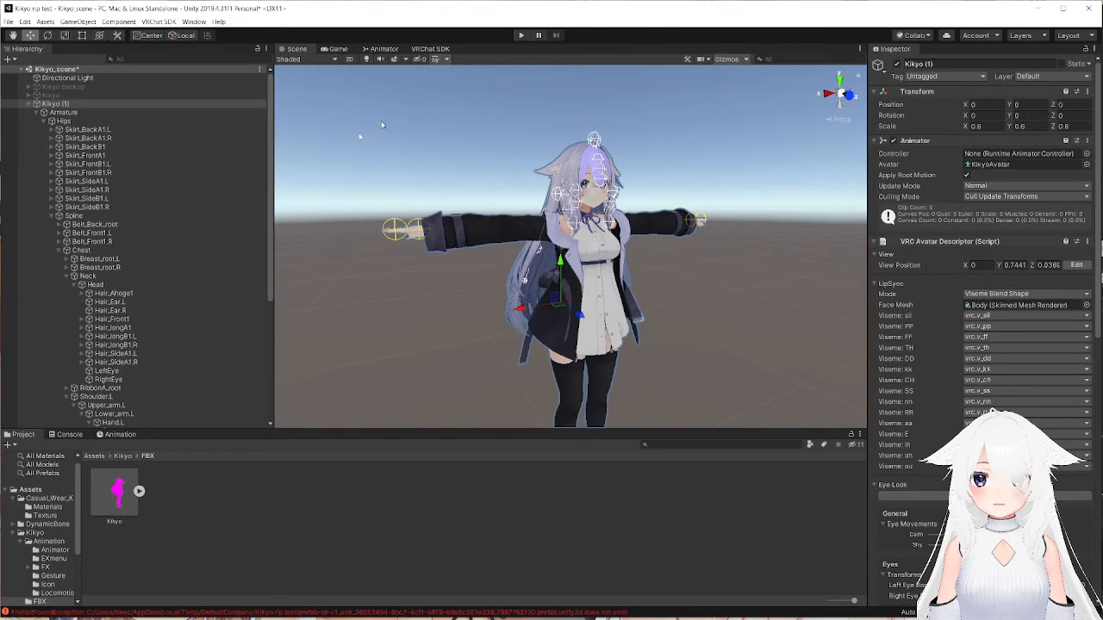
- Expand the Head Dynamic Bone's exclusions list to 5 entries and assign Hair_Ear.R to Element 4
click(95, 284)
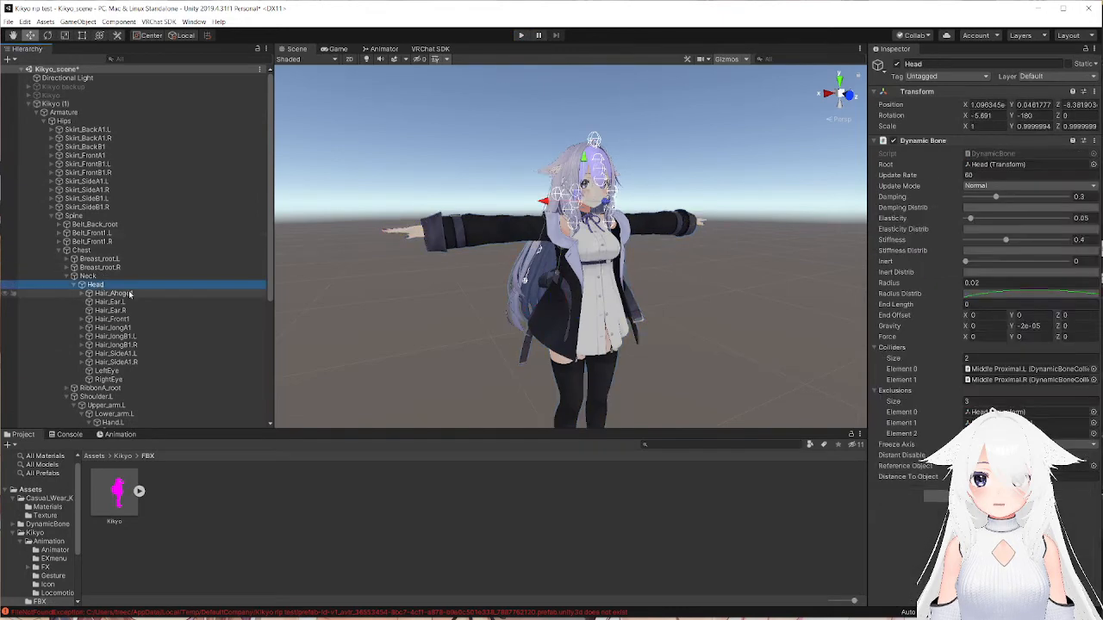
right_drag(647, 248, 542, 230)
key(d)
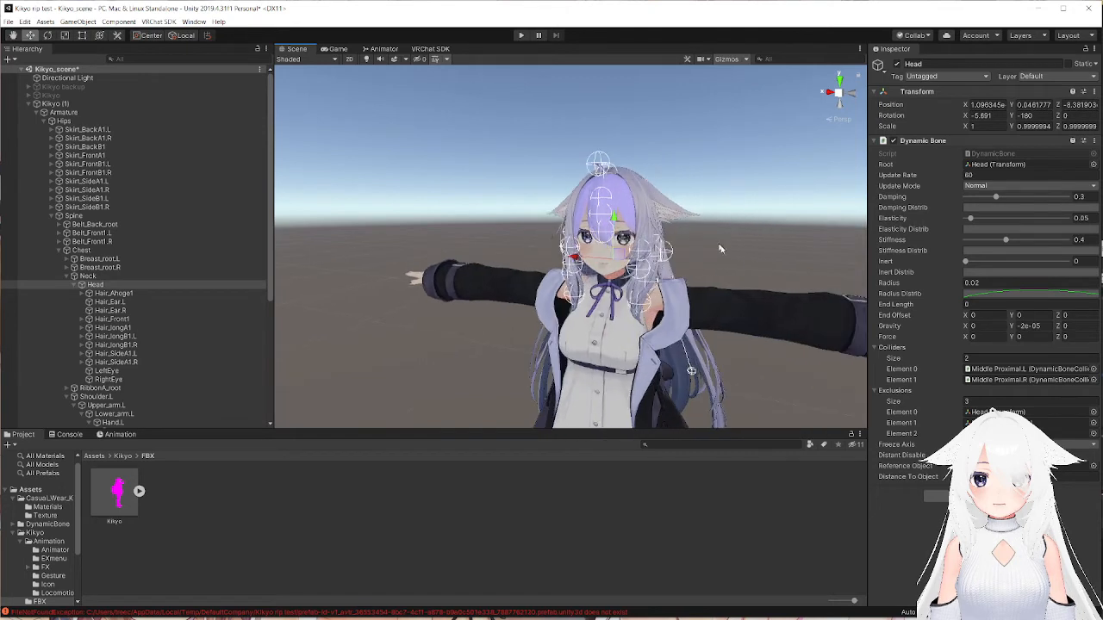
click(985, 400)
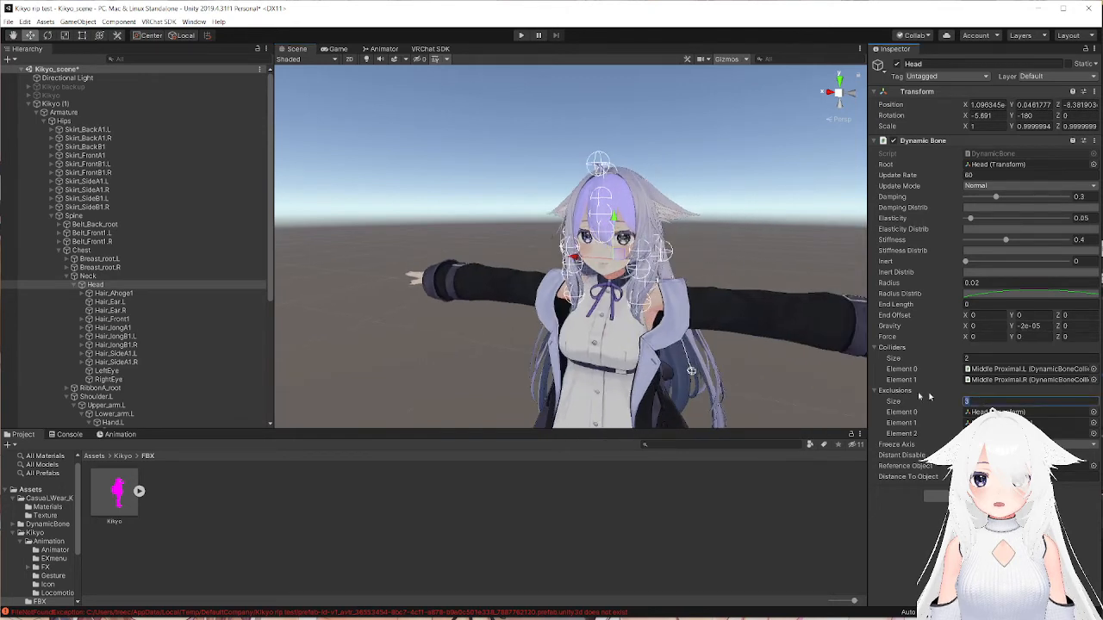
text(5)
key(Return)
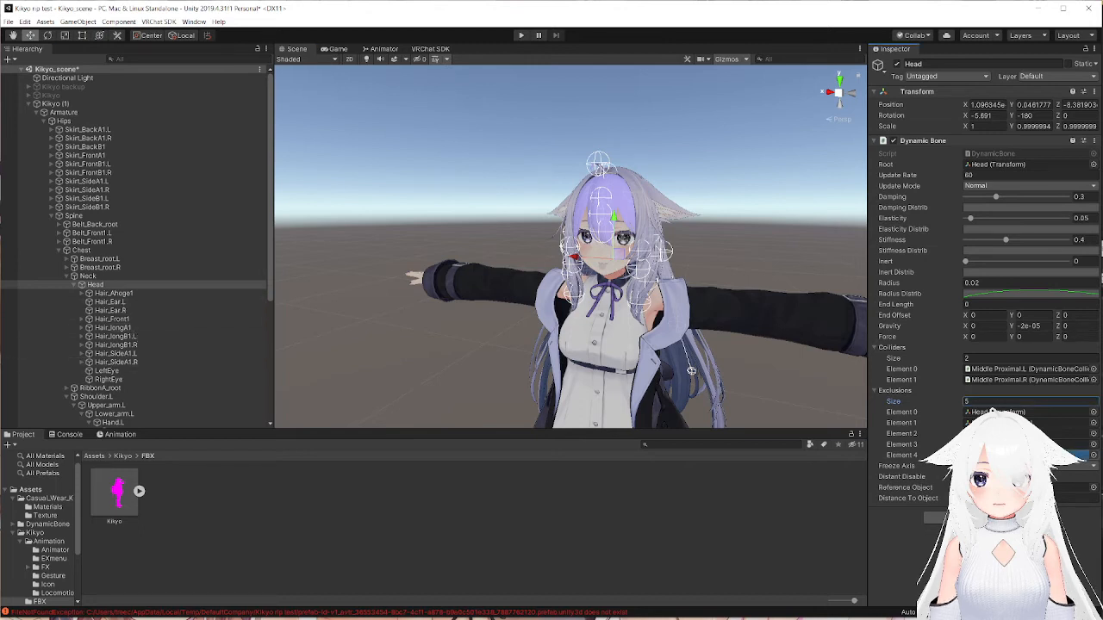
drag(136, 311, 999, 456)
- Add a Dynamic Bone component to Hair_Ear.L and assign Hair_Ear.L as its root
click(111, 302)
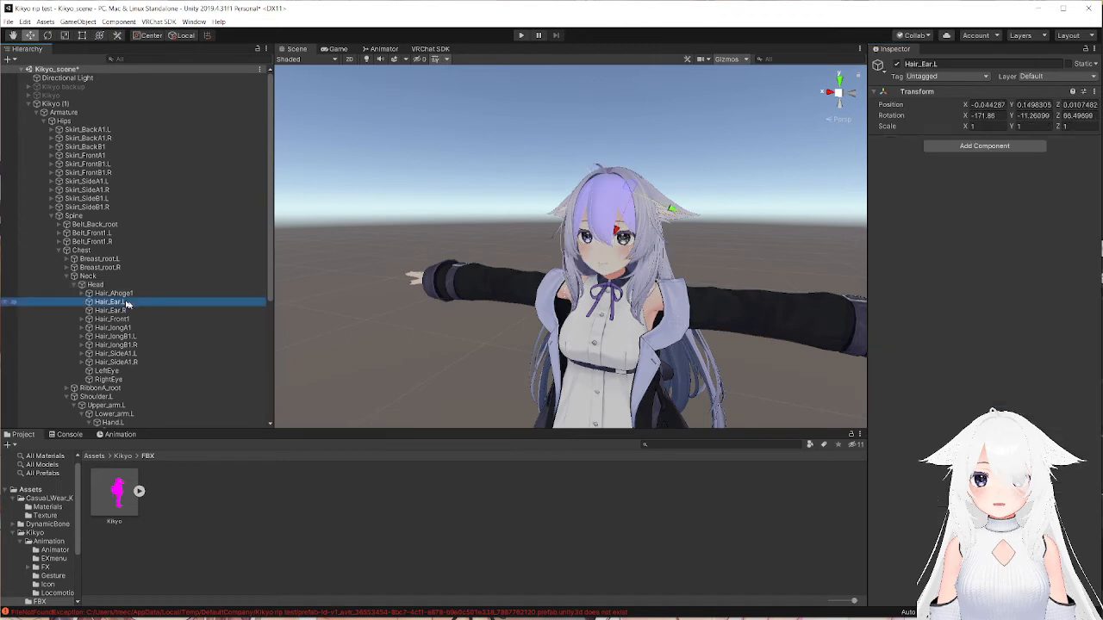
click(991, 146)
click(963, 193)
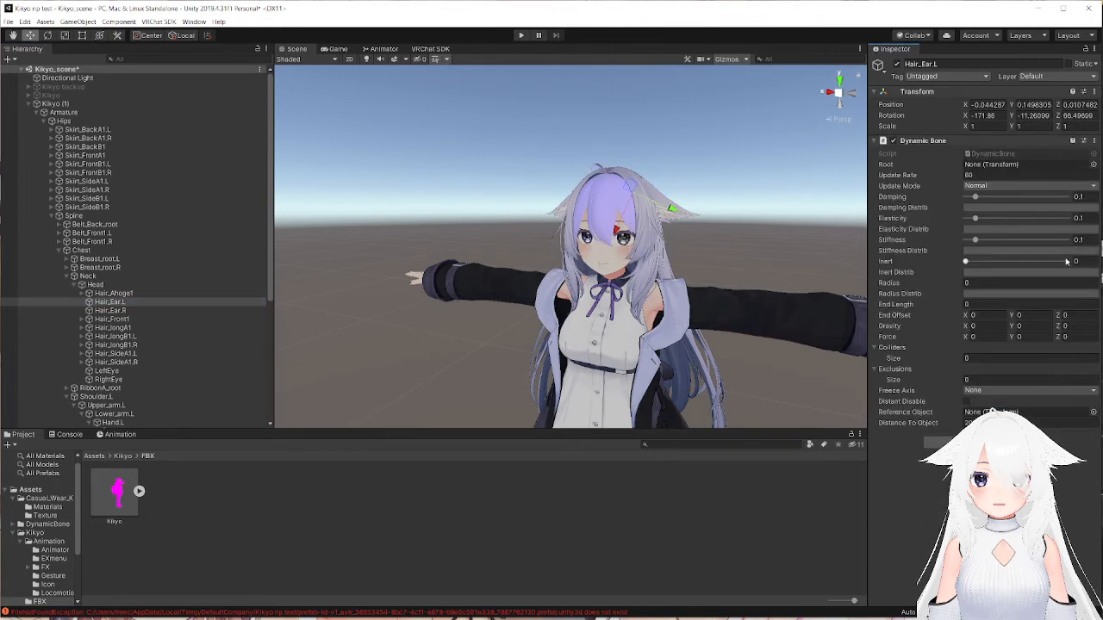
drag(111, 302, 999, 163)
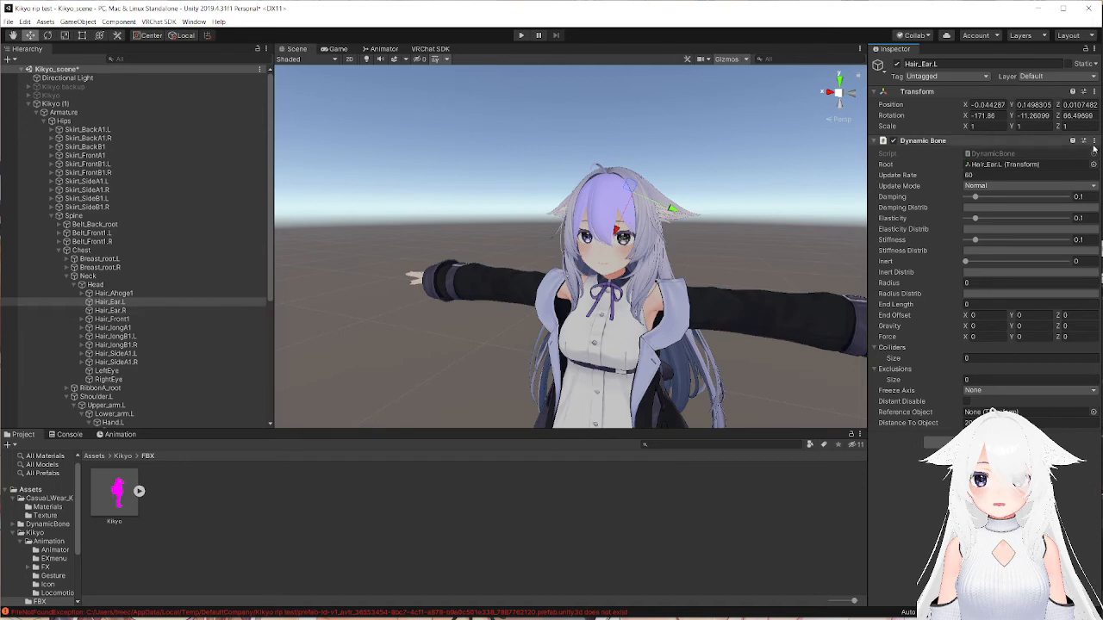
- Copy the left ear's Dynamic Bone component onto Hair_Ear.R and assign Hair_Ear.R as its root
click(154, 310)
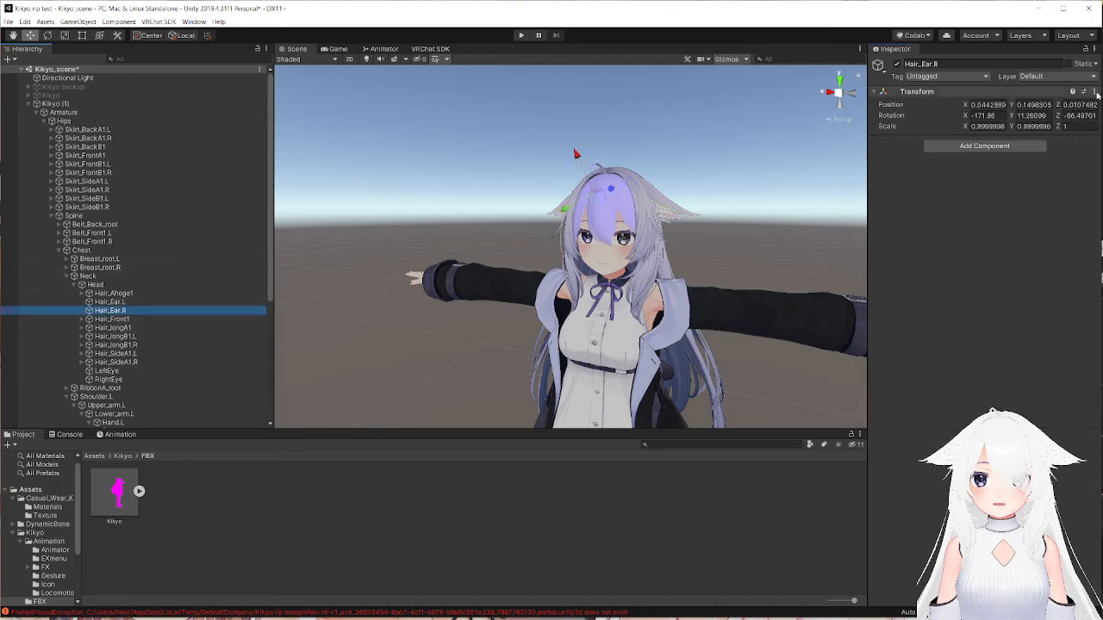
click(1096, 135)
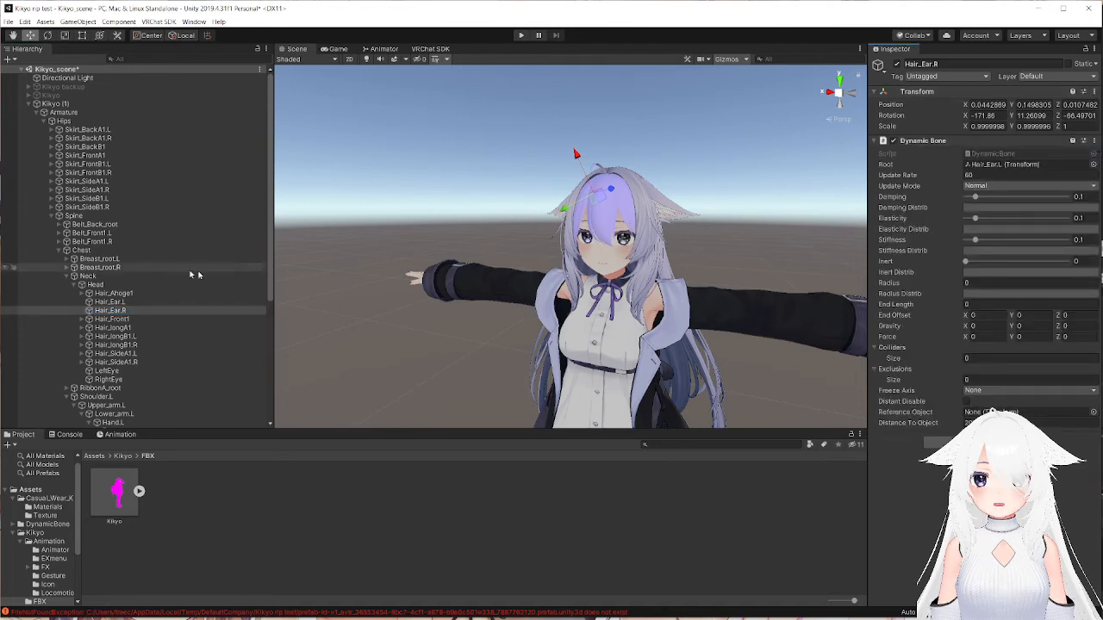
drag(129, 312, 1015, 168)
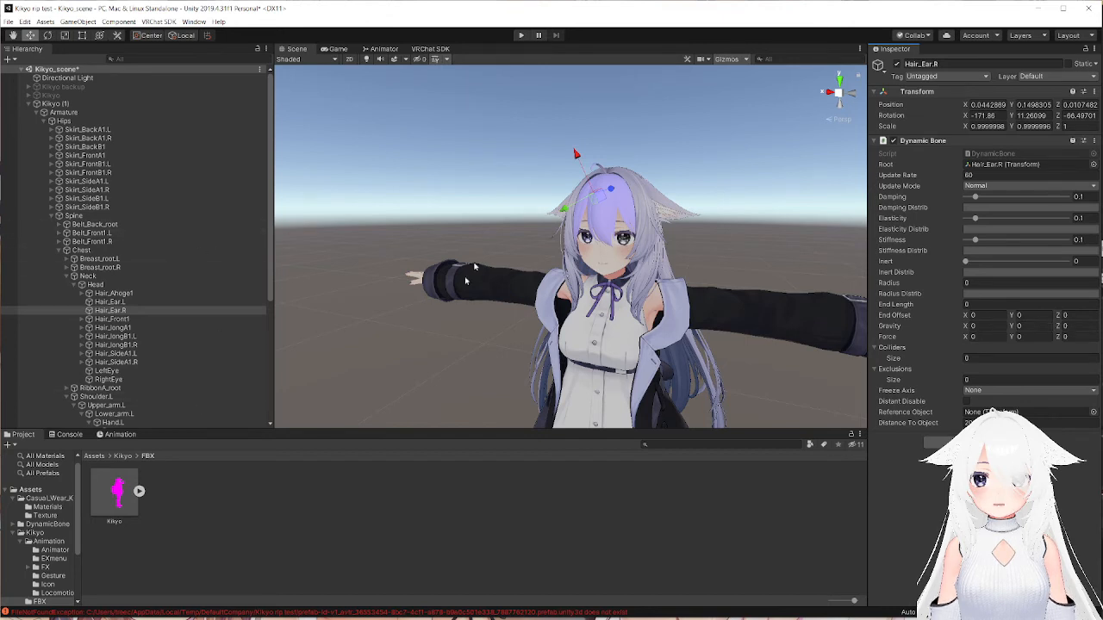
- Examine the Head's Dynamic Bone spheres and the Middle Proximal.L collider around the left hand, and view the avatar's face and hair from the front
click(94, 284)
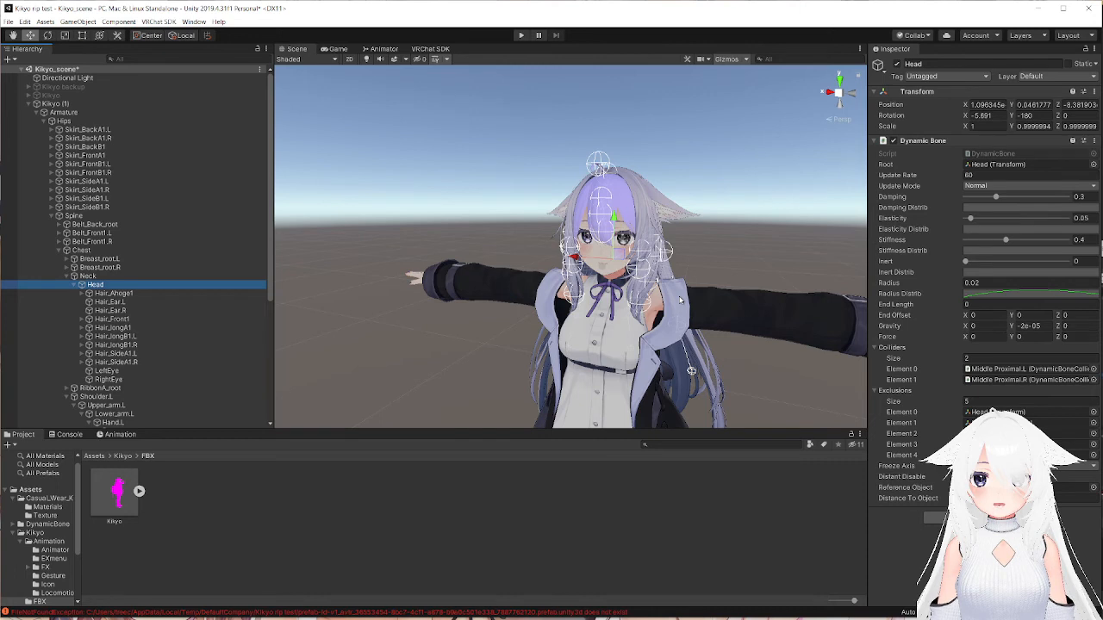
alt+drag(680, 299, 707, 288)
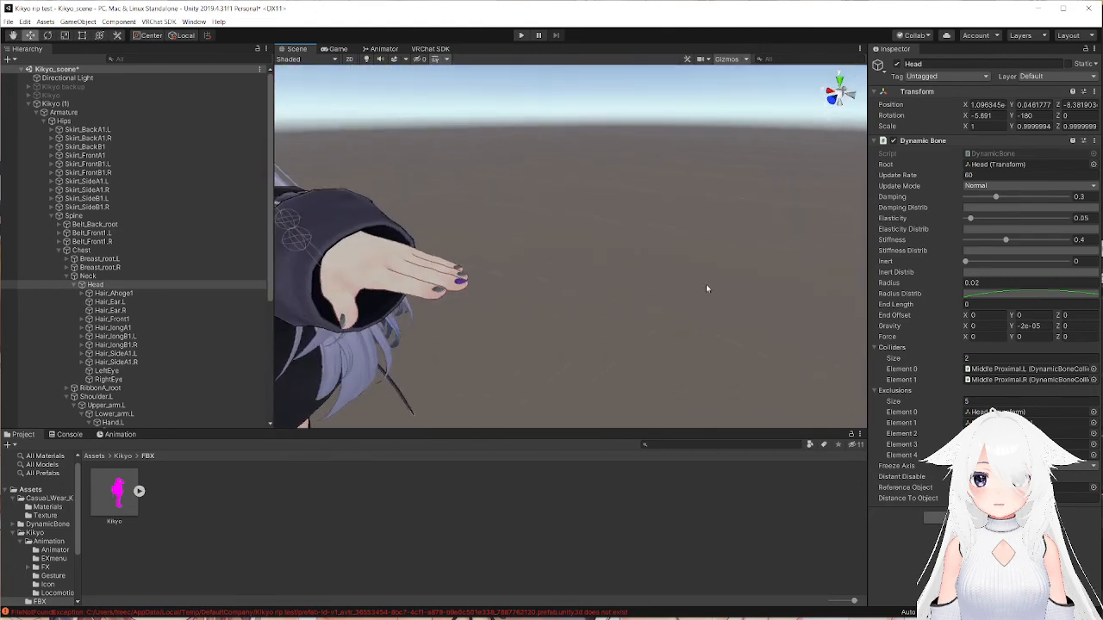
scroll(148, 304, down, 6)
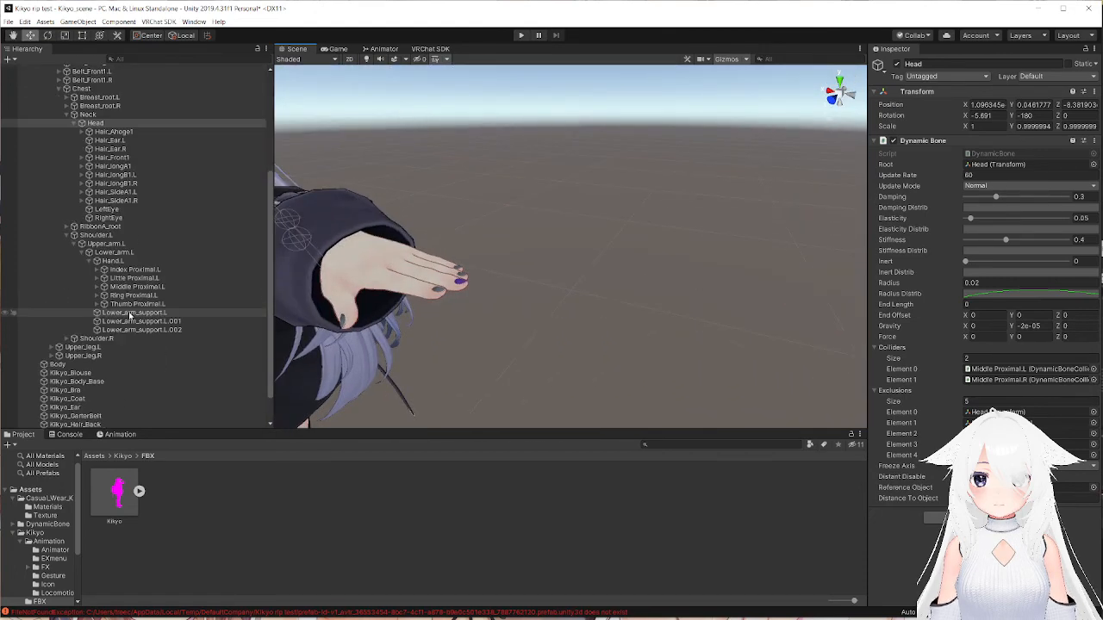
click(134, 286)
alt+drag(493, 328, 609, 325)
scroll(566, 334, down, 5)
scroll(609, 325, up, 5)
middle_drag(633, 266, 618, 280)
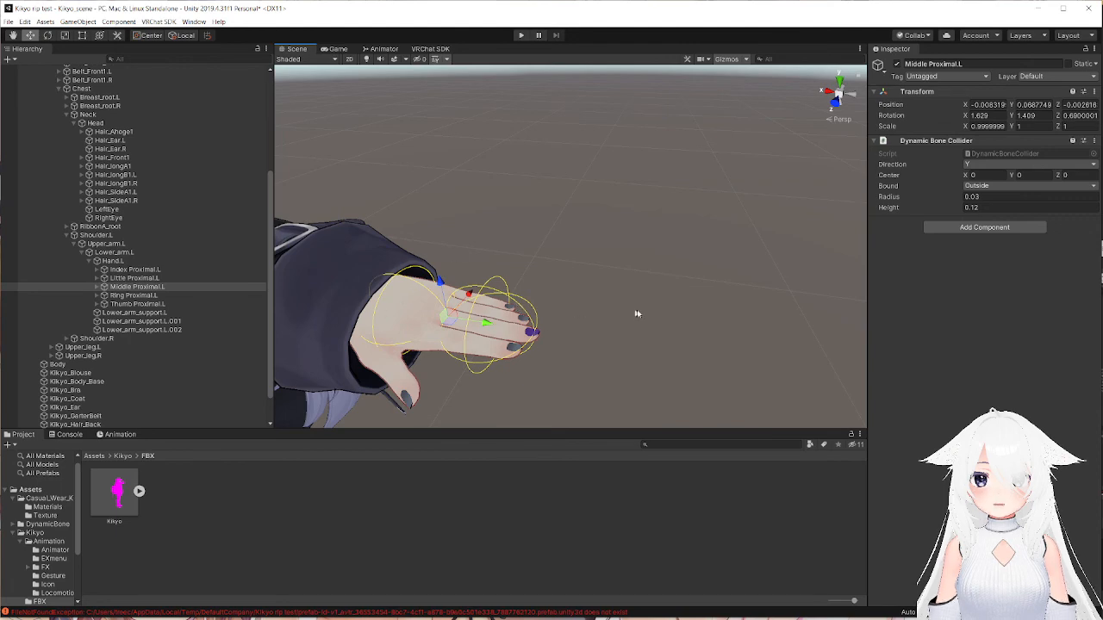
right_drag(636, 314, 588, 275)
middle_drag(483, 259, 605, 271)
right_drag(604, 271, 650, 228)
middle_drag(589, 228, 652, 225)
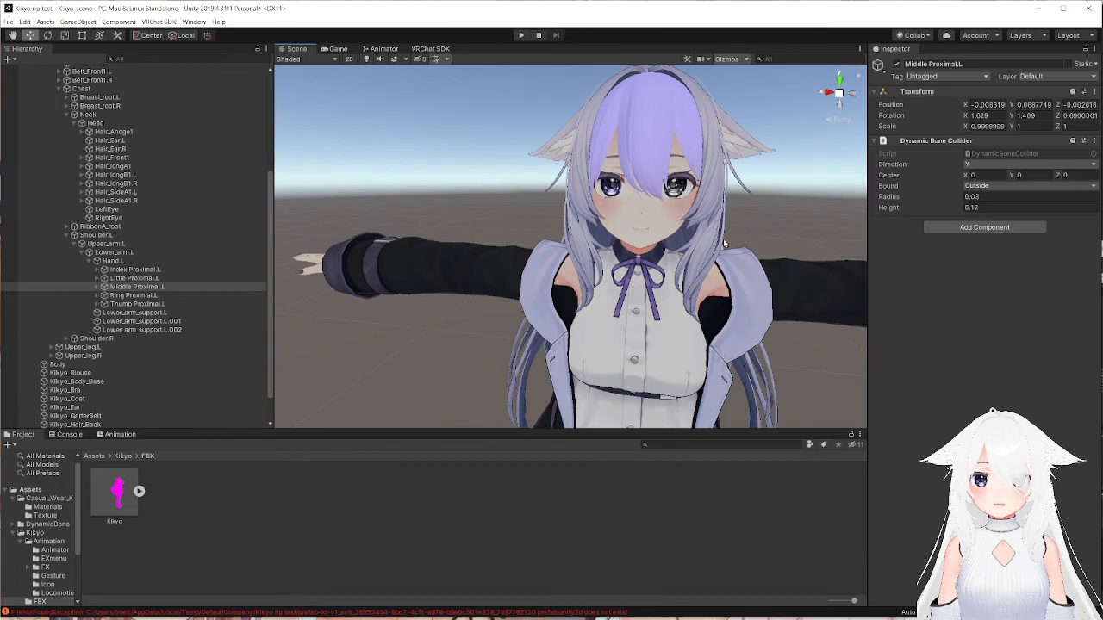
right_drag(621, 237, 644, 233)
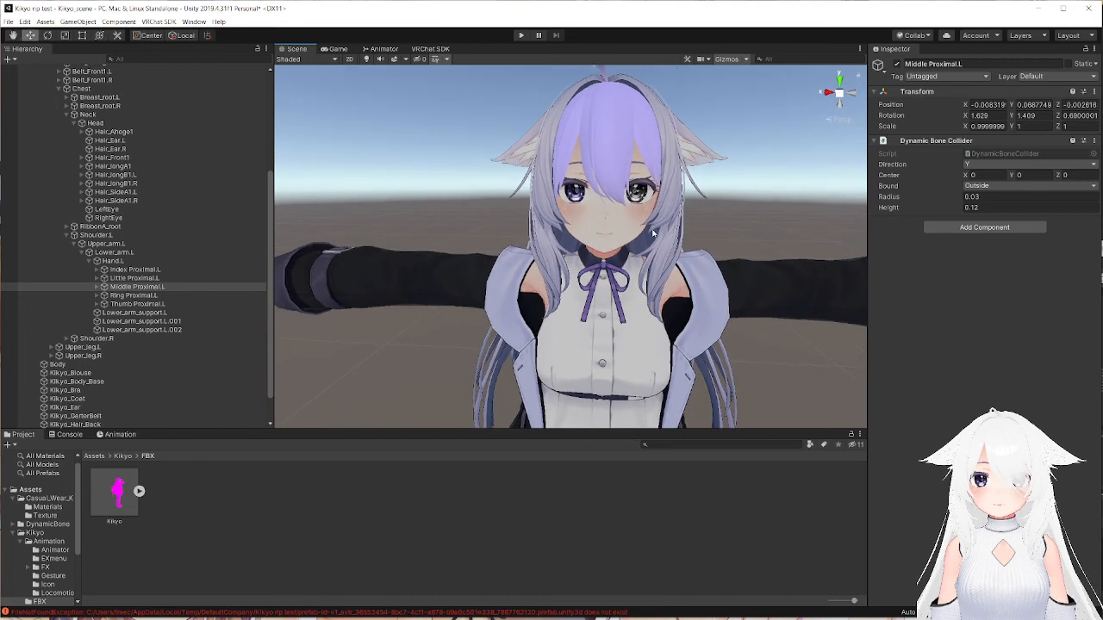